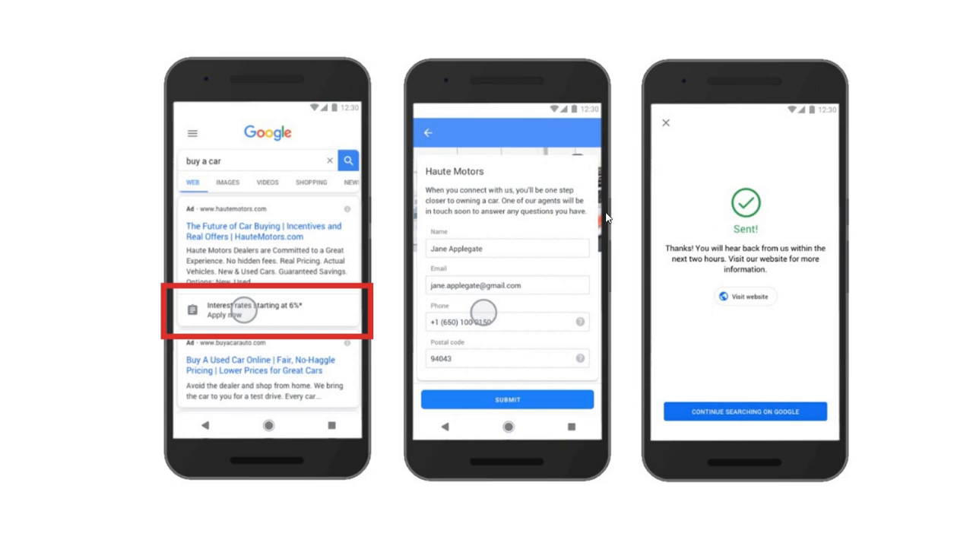
{"action": "left_click", "coordinate": [541, 318]}
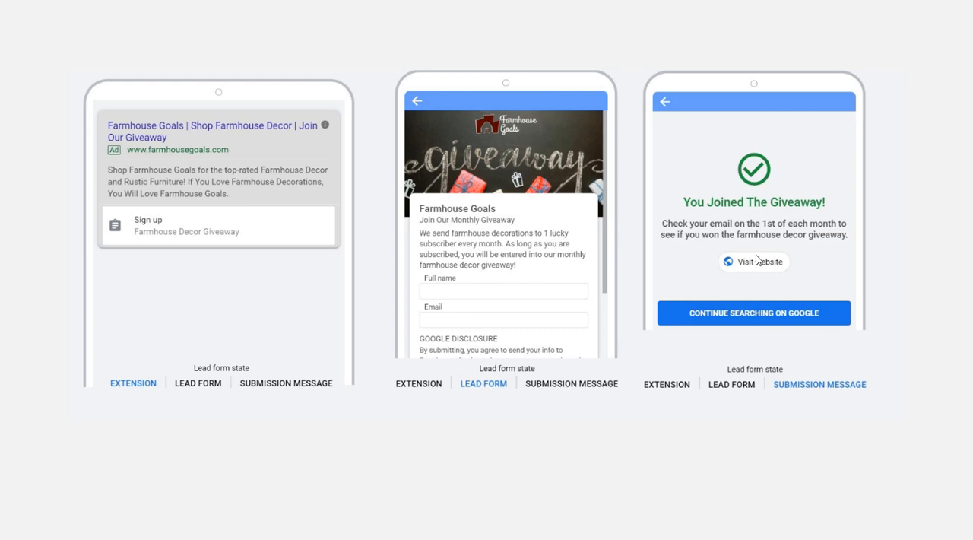
{"action": "left_click", "coordinate": [561, 537]}
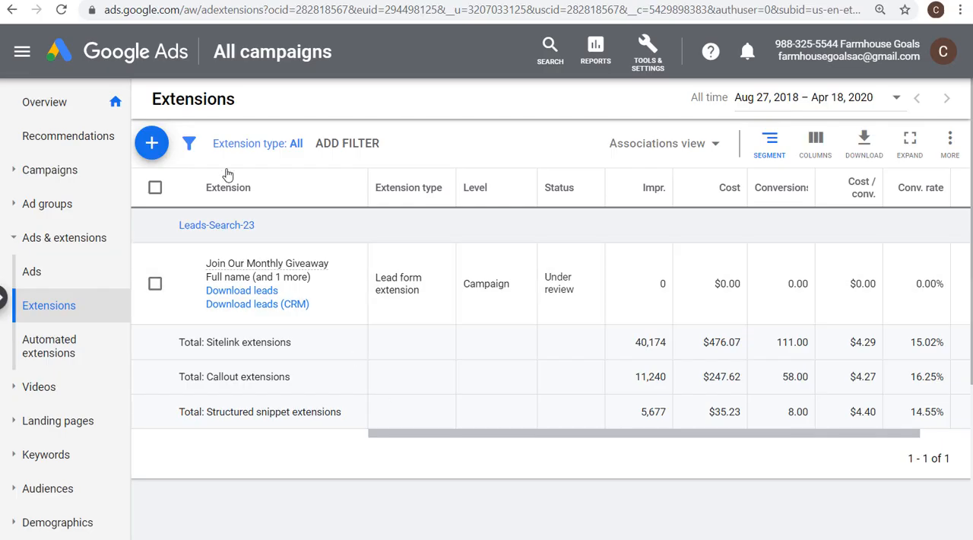
Open the Campaigns list and remove the headline segmentation from its table
{"action": "left_click", "coordinate": [61, 169]}
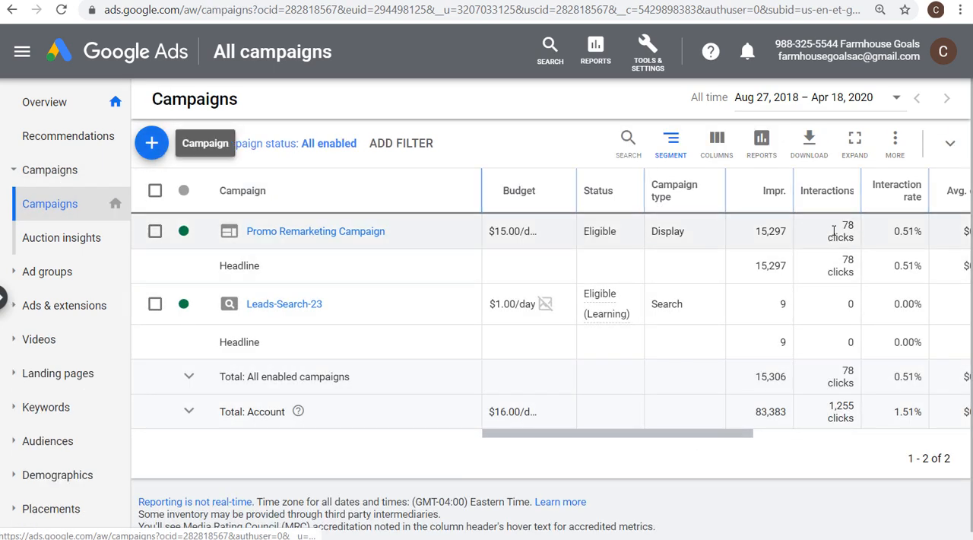
{"action": "left_click", "coordinate": [672, 145]}
{"action": "left_click", "coordinate": [632, 207]}
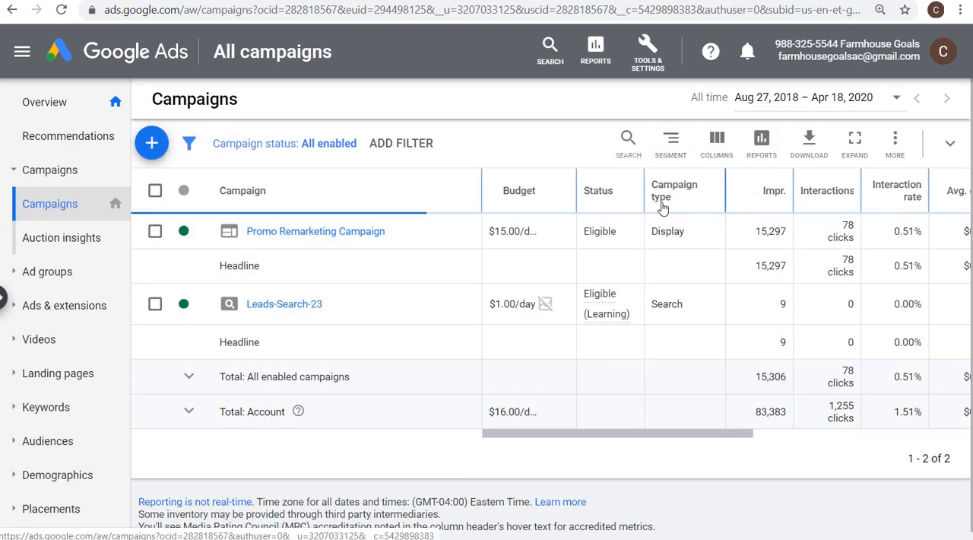
Start a new campaign with the Leads goal and the Search campaign type
{"action": "left_click", "coordinate": [155, 145]}
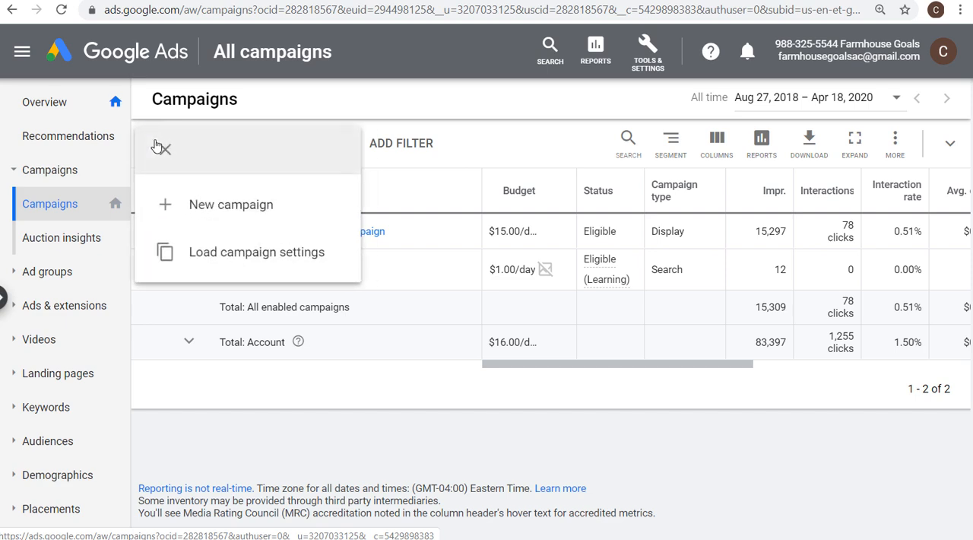
{"action": "left_click", "coordinate": [165, 199]}
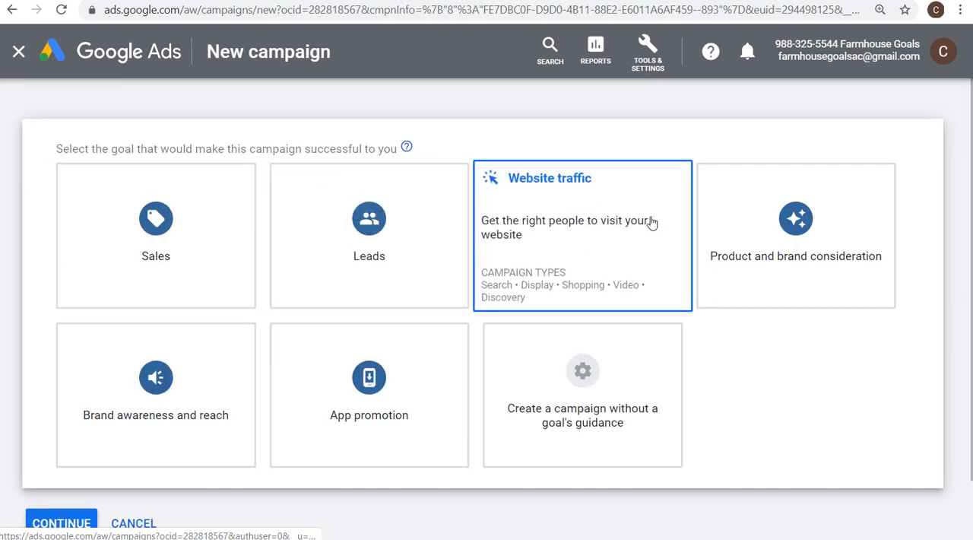
{"action": "left_click", "coordinate": [380, 255]}
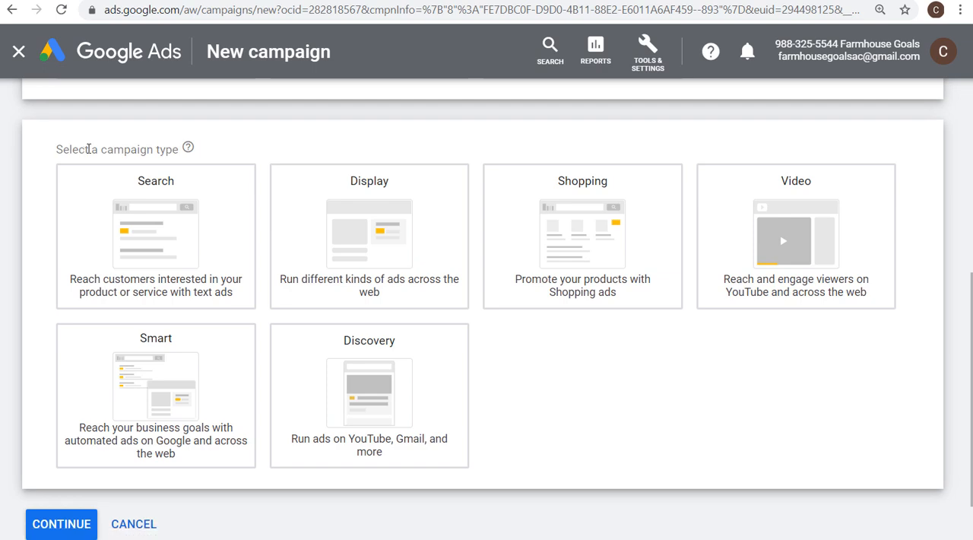
{"action": "left_click", "coordinate": [134, 376]}
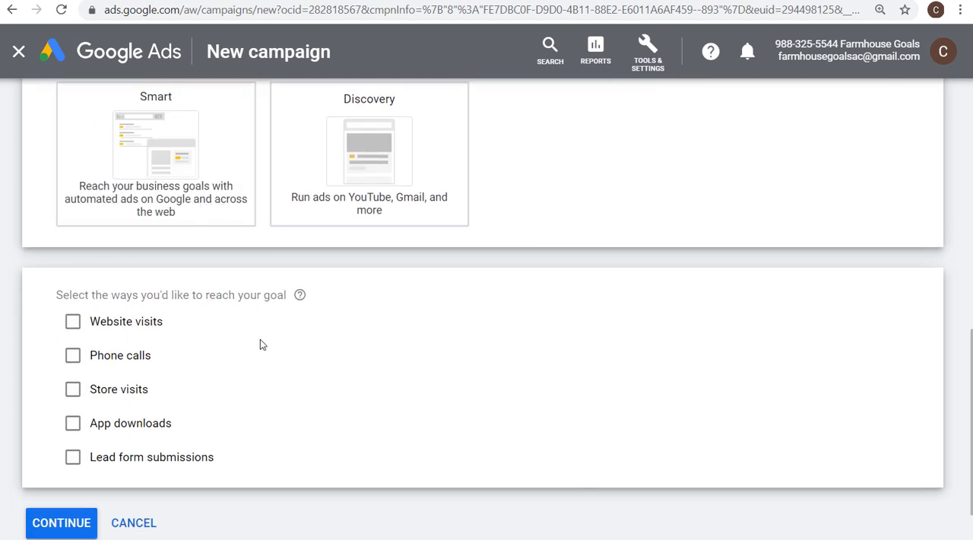
Choose lead form submissions as the way to reach the goal and continue to the campaign settings
{"action": "left_click", "coordinate": [121, 459]}
{"action": "scroll", "coordinate": [279, 415], "scroll_direction": "down", "scroll_amount": 2}
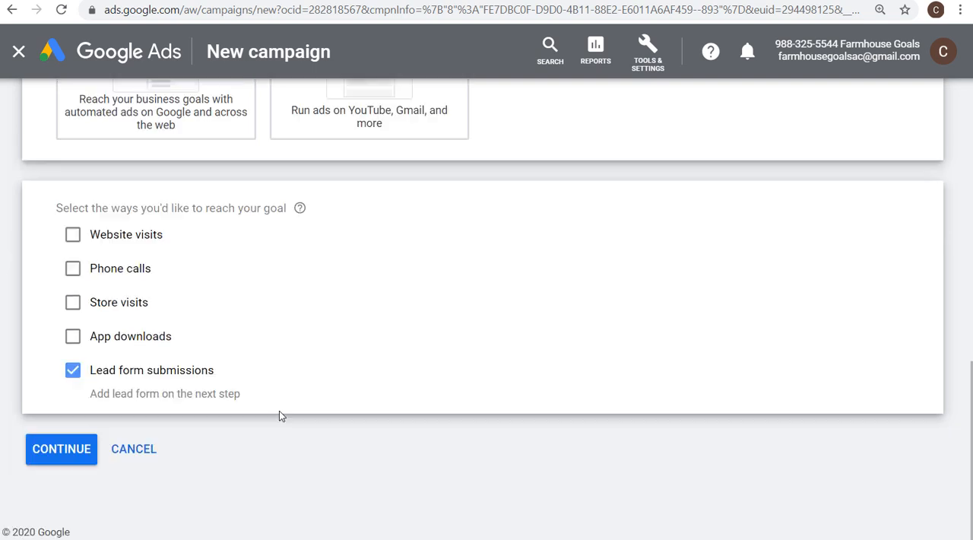
{"action": "left_click", "coordinate": [65, 456]}
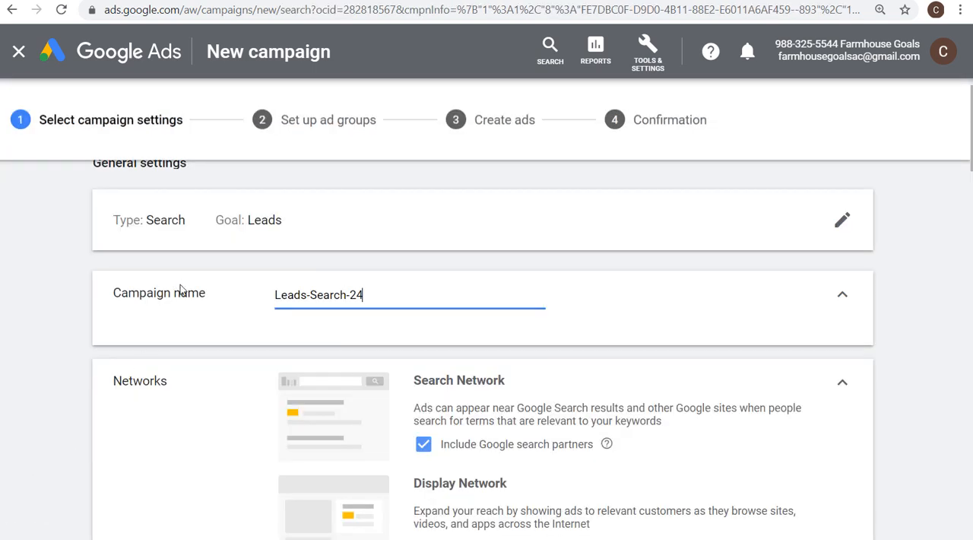
Exclude the Google Display Network from the campaign's networks
{"action": "scroll", "coordinate": [180, 289], "scroll_direction": "down", "scroll_amount": 2}
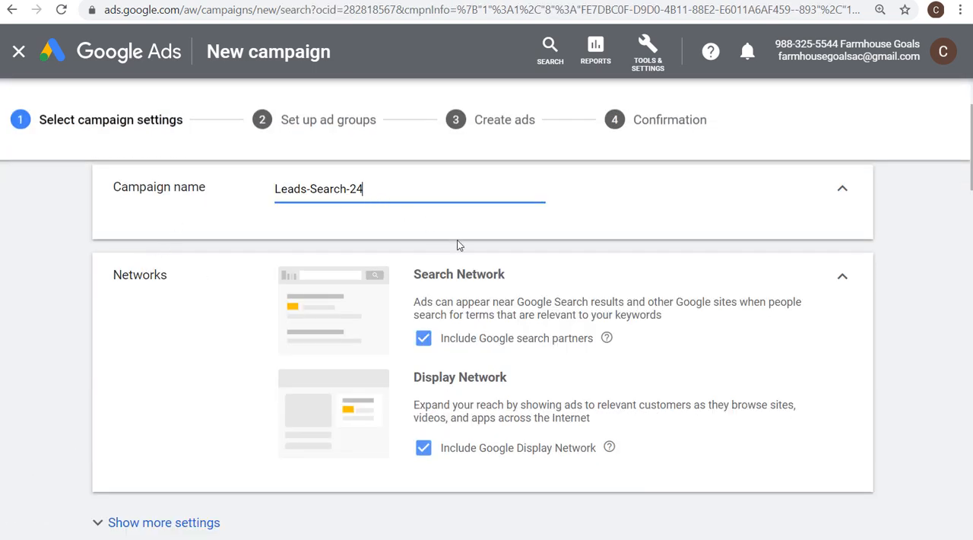
{"action": "left_click", "coordinate": [424, 453]}
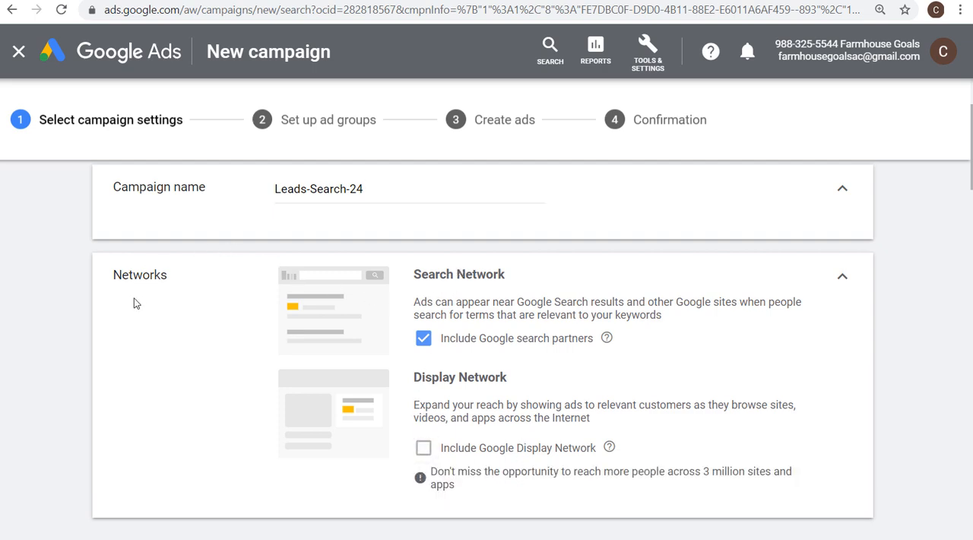
Add the existing Join Our Monthly Giveaway lead form extension to the campaign
{"action": "scroll", "coordinate": [69, 289], "scroll_direction": "down", "scroll_amount": 7}
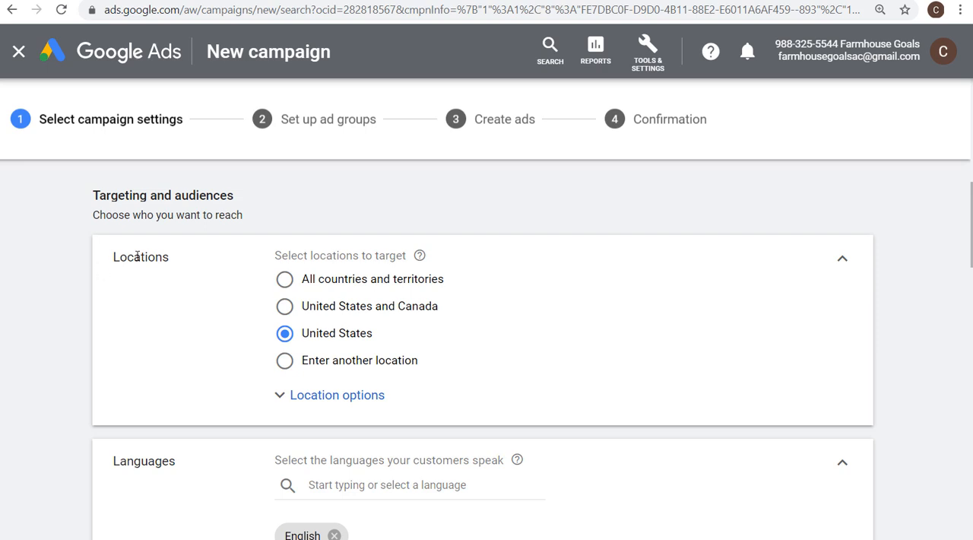
{"action": "scroll", "coordinate": [169, 273], "scroll_direction": "down", "scroll_amount": 4}
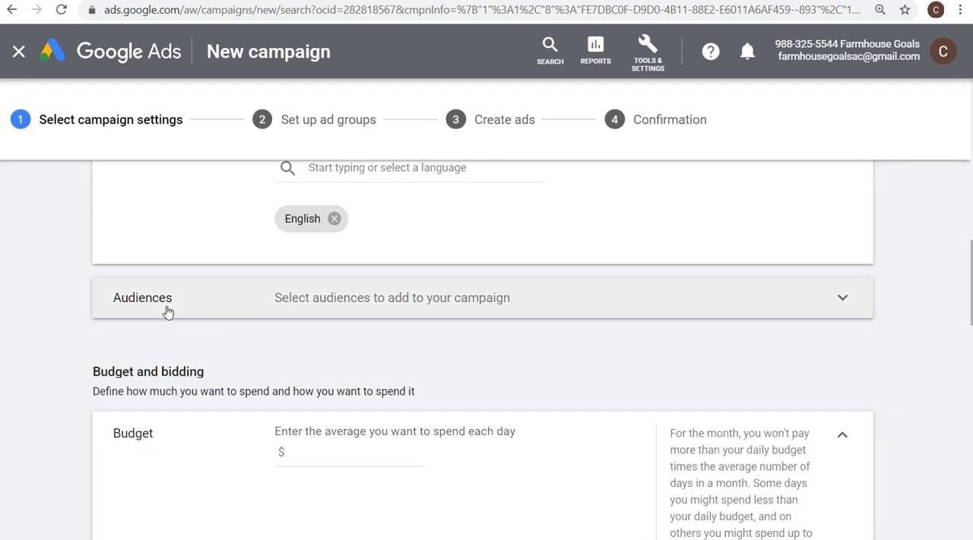
{"action": "scroll", "coordinate": [608, 386], "scroll_direction": "down", "scroll_amount": 1}
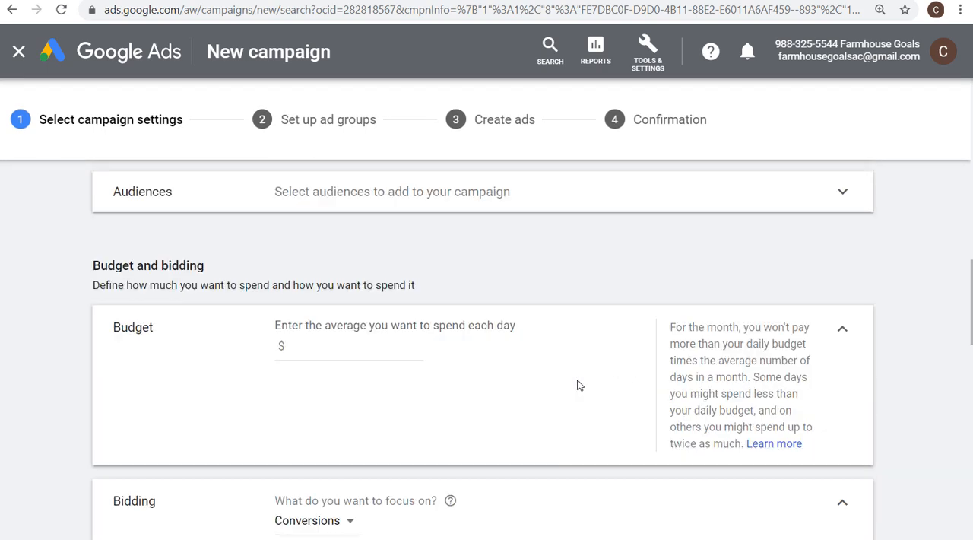
{"action": "scroll", "coordinate": [371, 348], "scroll_direction": "down", "scroll_amount": 12}
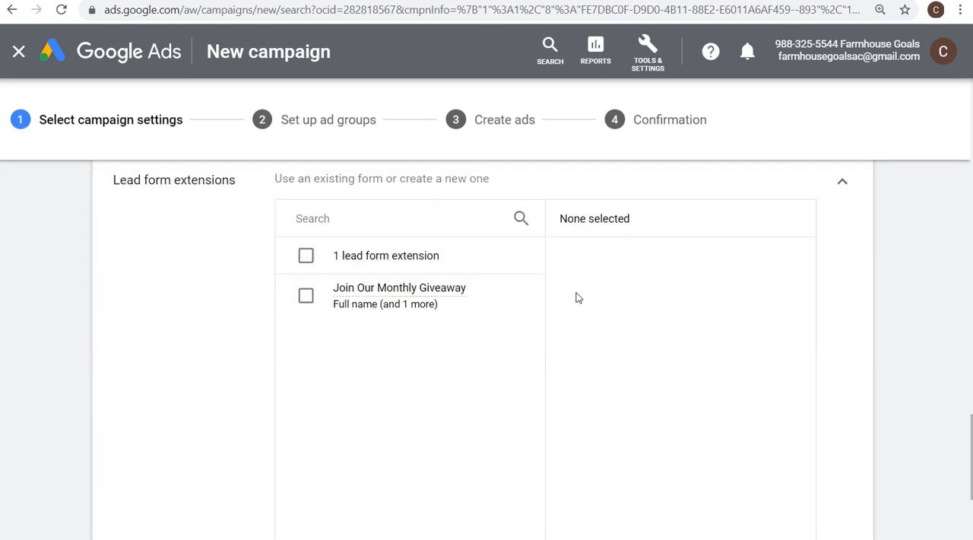
{"action": "scroll", "coordinate": [578, 297], "scroll_direction": "down", "scroll_amount": 1}
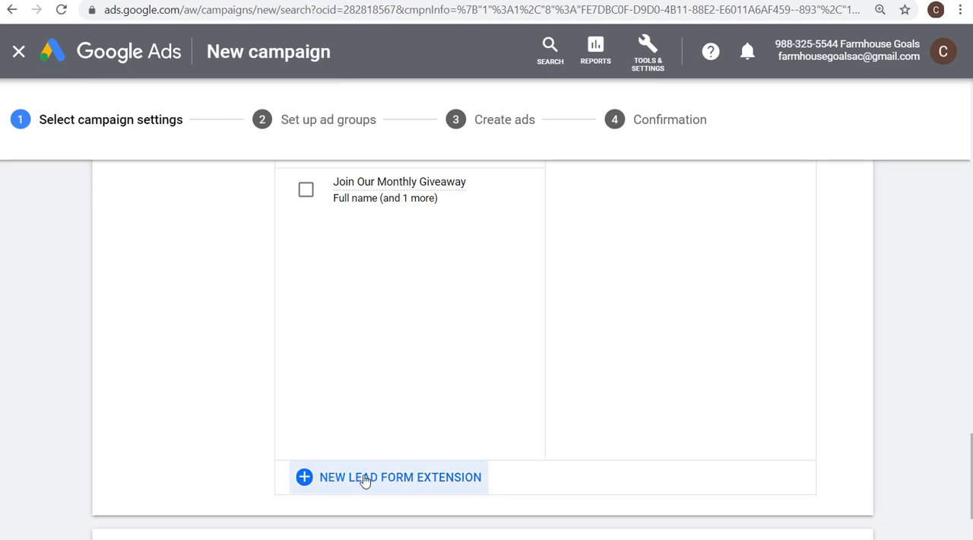
{"action": "scroll", "coordinate": [357, 236], "scroll_direction": "up", "scroll_amount": 1}
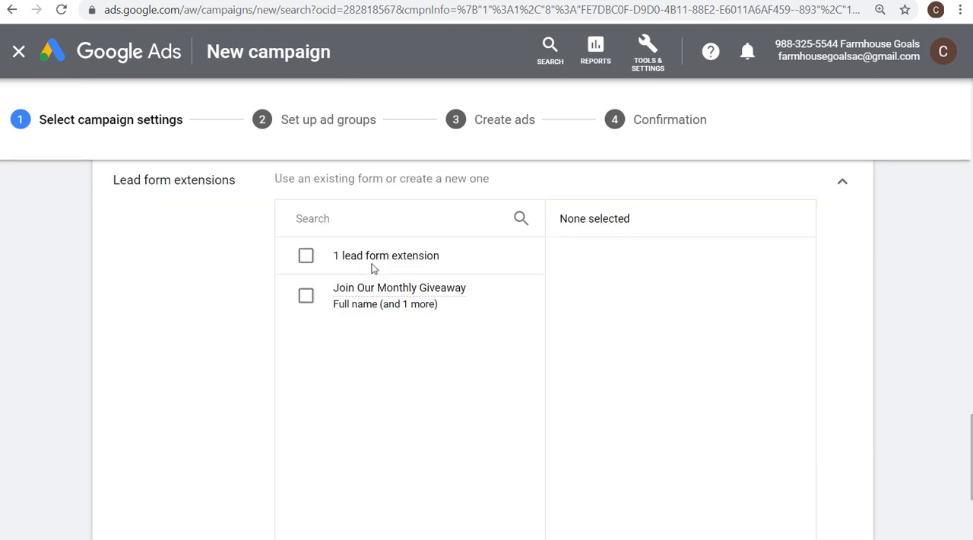
{"action": "left_click", "coordinate": [305, 295]}
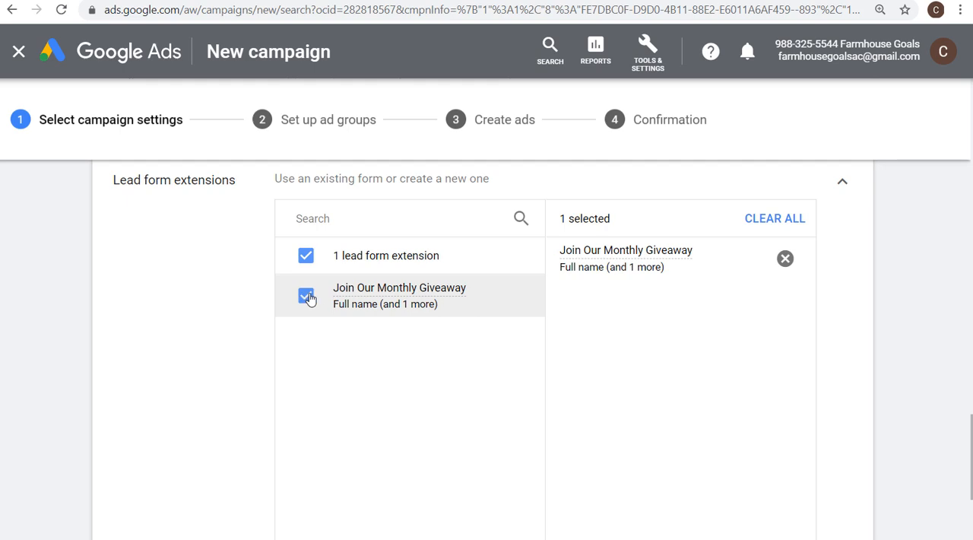
Open the Join Our Monthly Giveaway lead form for editing, review the call-to-action options and choose Sign up
{"action": "left_click", "coordinate": [508, 294]}
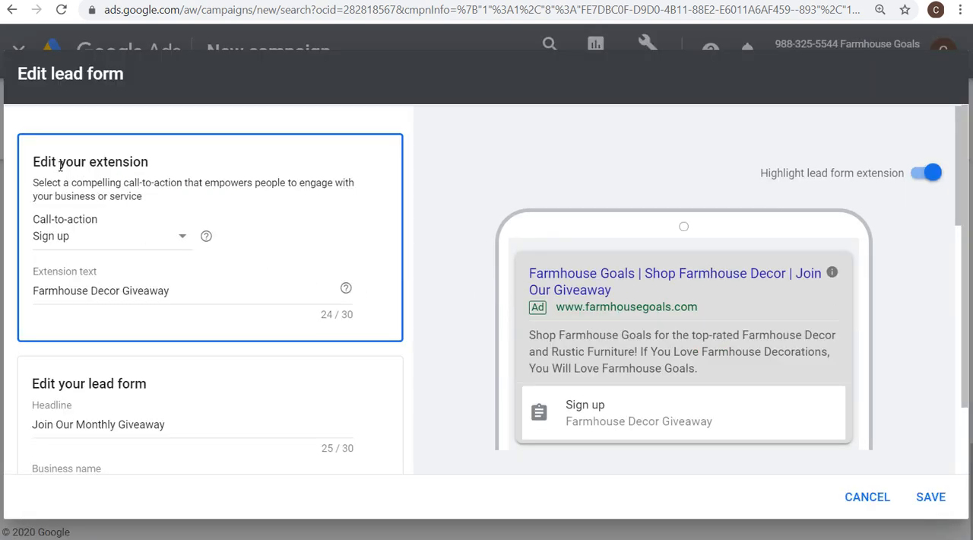
{"action": "left_click", "coordinate": [177, 239]}
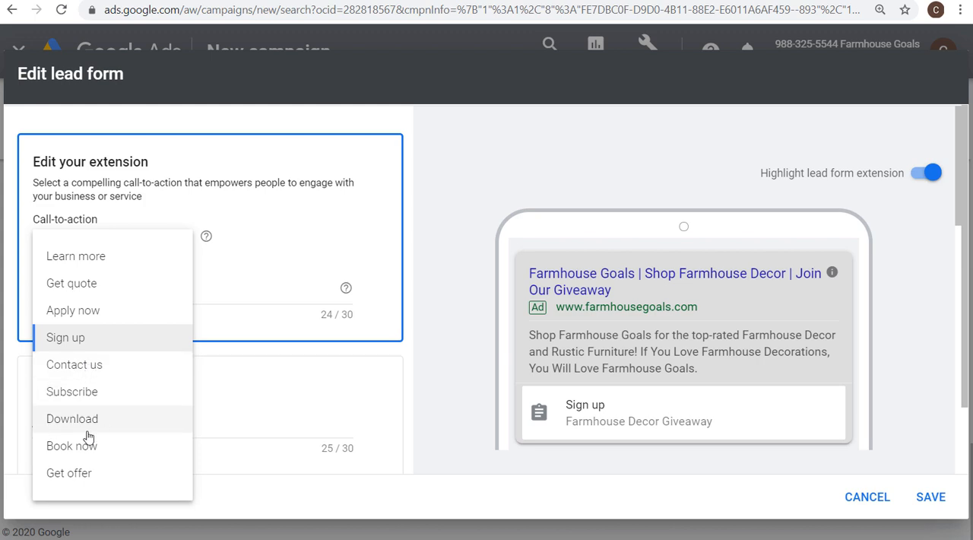
{"action": "left_click", "coordinate": [83, 340]}
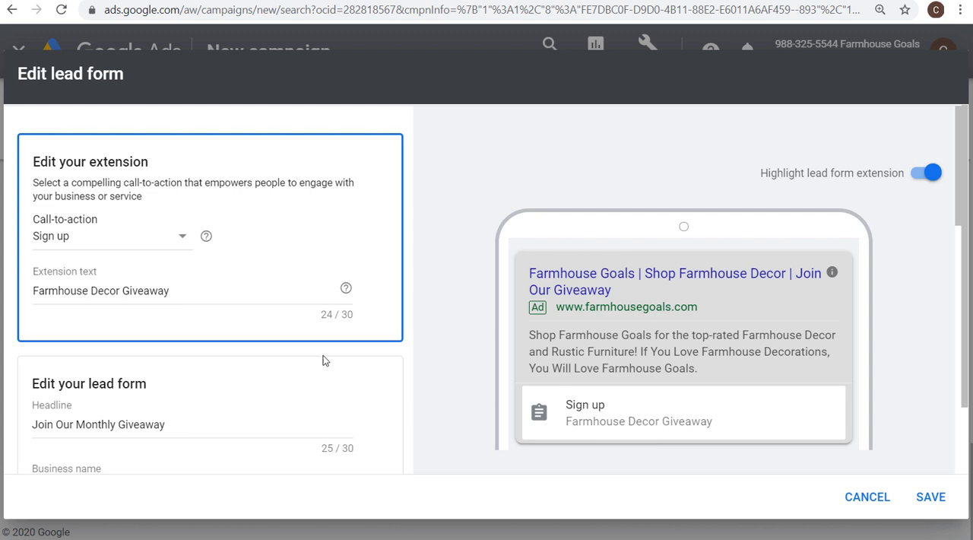
{"action": "left_click", "coordinate": [171, 240]}
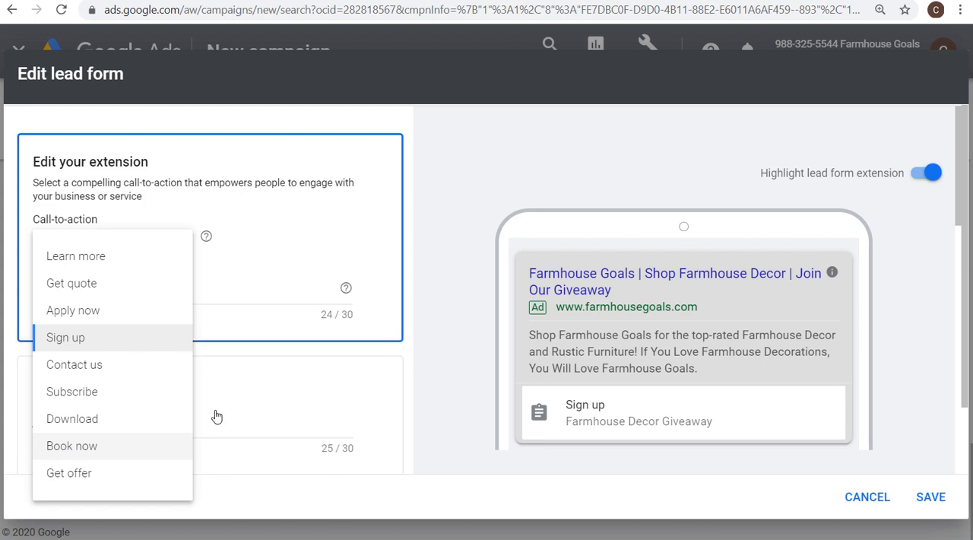
{"action": "left_click", "coordinate": [613, 352]}
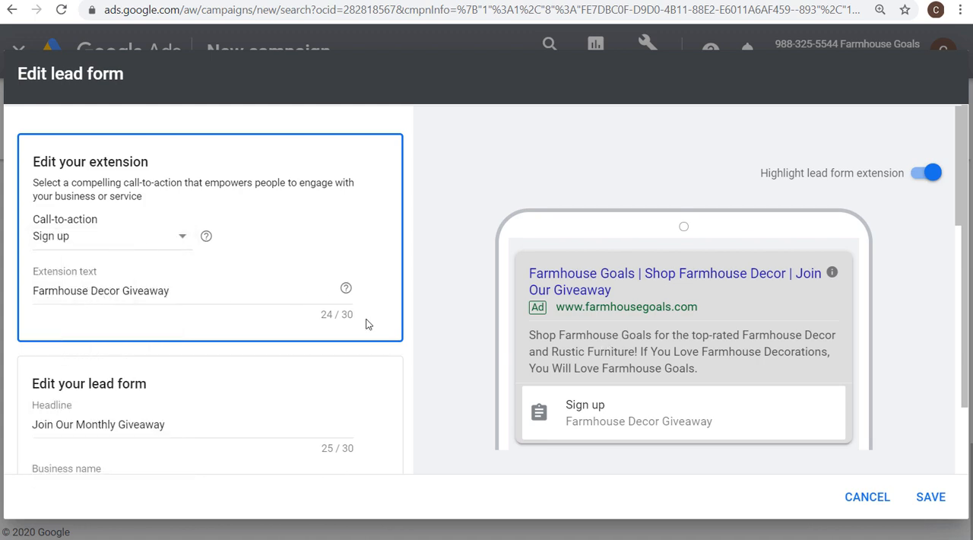
Review the extension text and the lead form's headline, business name and description, comparing the lead form texts with the phone preview
{"action": "left_click_drag", "start_coordinate": [348, 316], "coordinate": [315, 313]}
{"action": "left_click", "coordinate": [316, 314]}
{"action": "scroll", "coordinate": [318, 304], "scroll_direction": "down", "scroll_amount": 2}
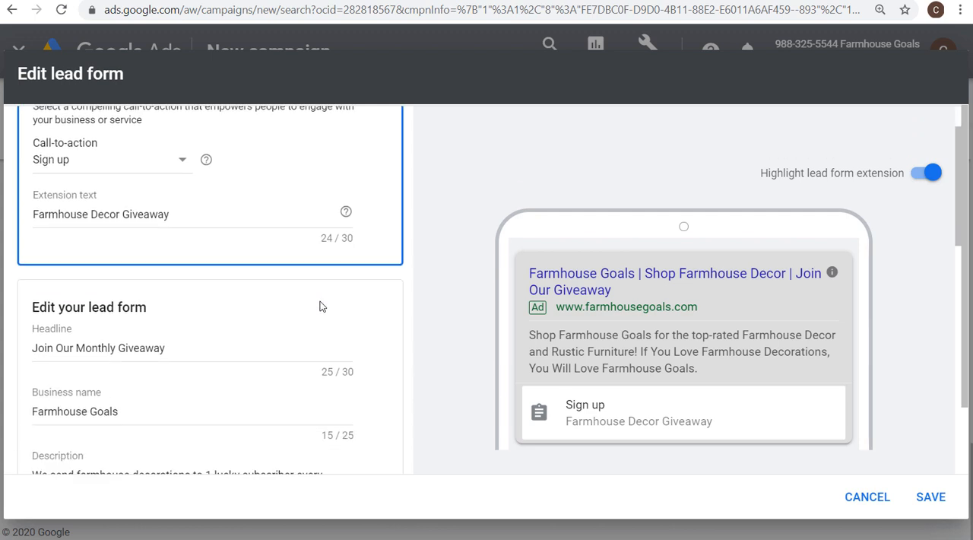
{"action": "scroll", "coordinate": [316, 297], "scroll_direction": "down", "scroll_amount": 1}
{"action": "left_click", "coordinate": [189, 198]}
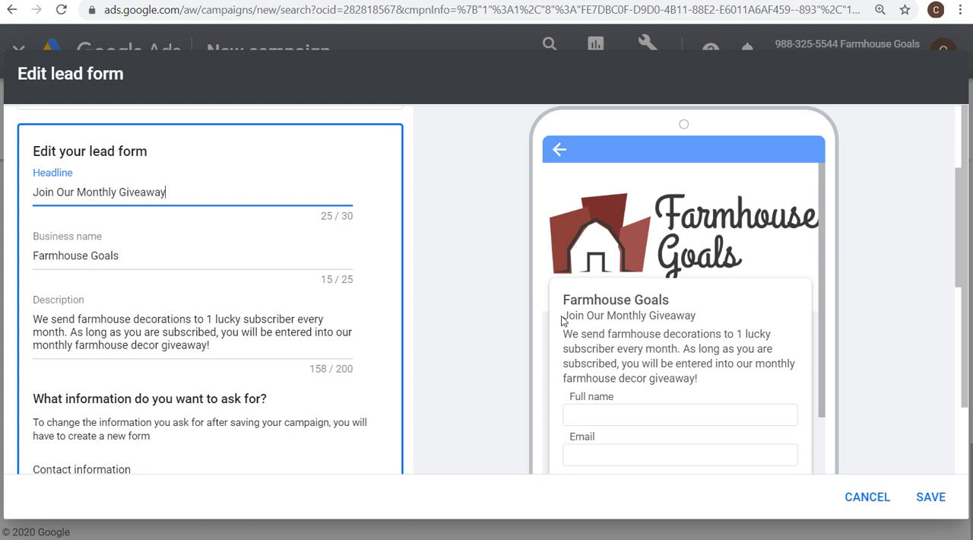
{"action": "left_click_drag", "start_coordinate": [563, 317], "coordinate": [712, 323]}
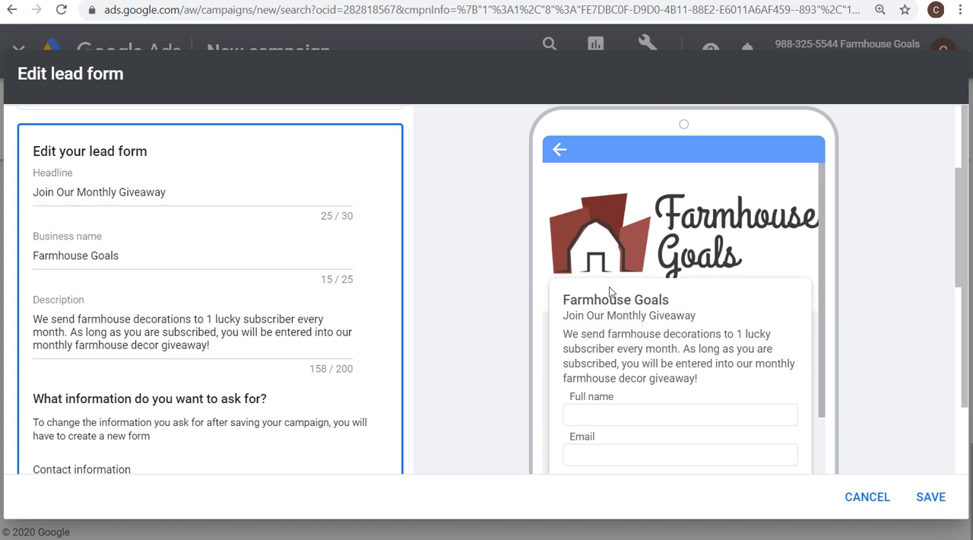
{"action": "left_click_drag", "start_coordinate": [558, 301], "coordinate": [685, 300]}
{"action": "left_click", "coordinate": [685, 301]}
{"action": "left_click_drag", "start_coordinate": [363, 370], "coordinate": [312, 366]}
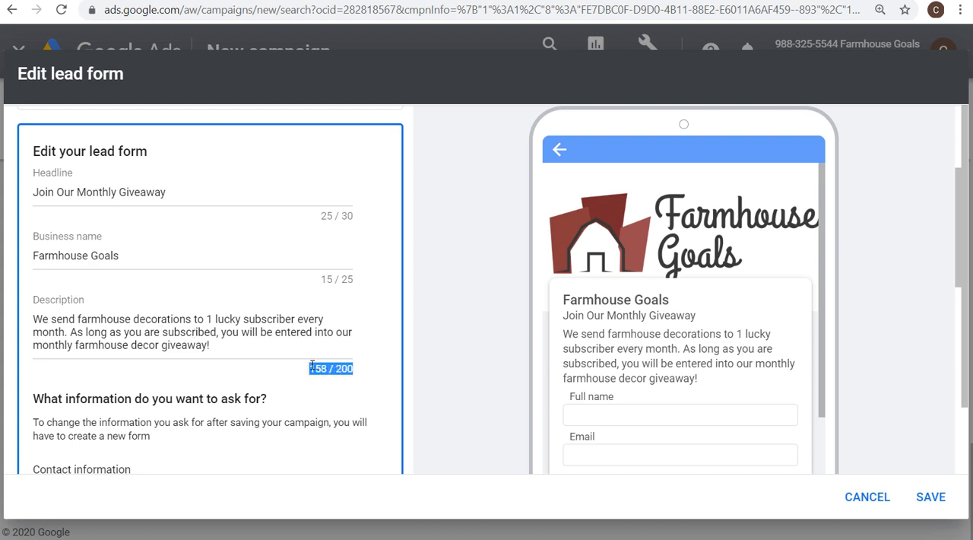
{"action": "left_click", "coordinate": [305, 347]}
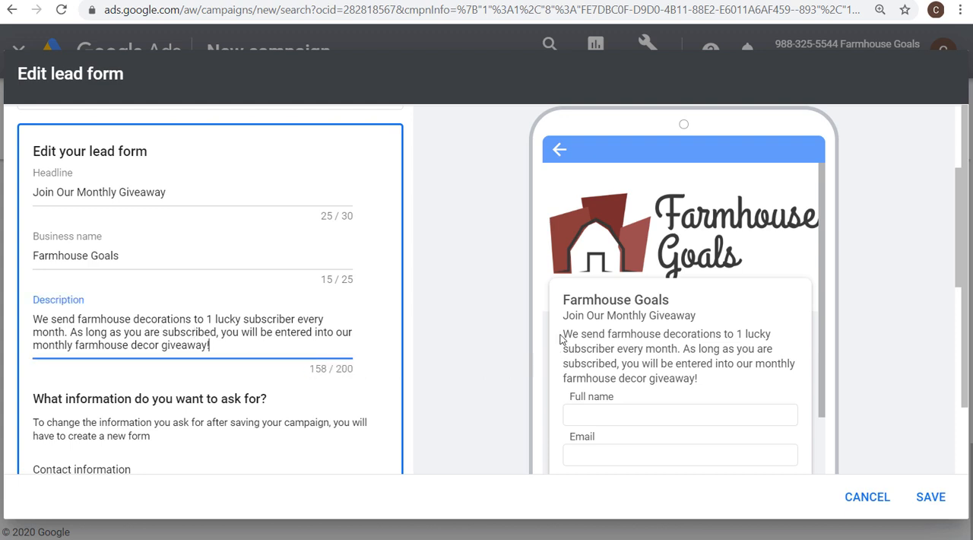
{"action": "left_click_drag", "start_coordinate": [563, 334], "coordinate": [698, 347]}
{"action": "left_click", "coordinate": [705, 344]}
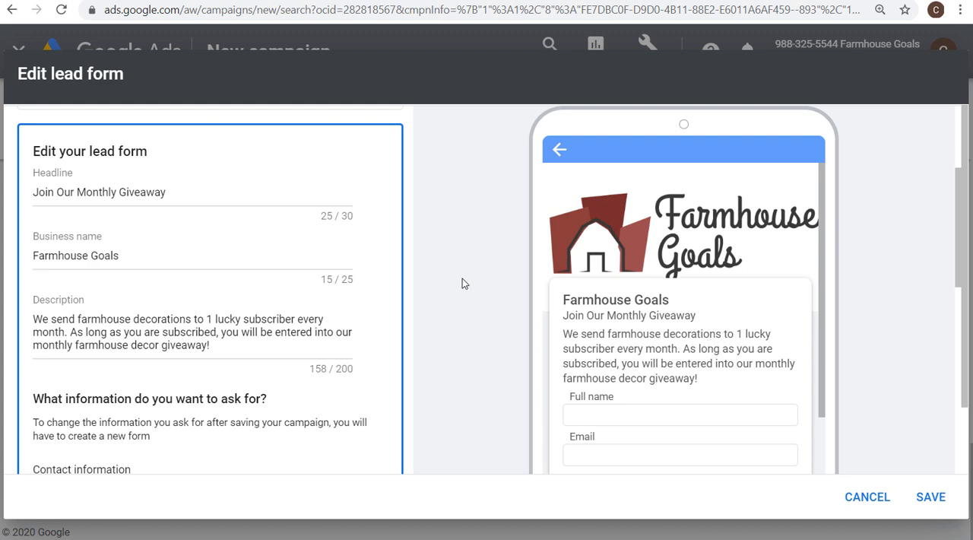
Review the requested contact information, privacy policy URL and background image of the lead form, along with the disclosure in the preview
{"action": "scroll", "coordinate": [322, 281], "scroll_direction": "down", "scroll_amount": 3}
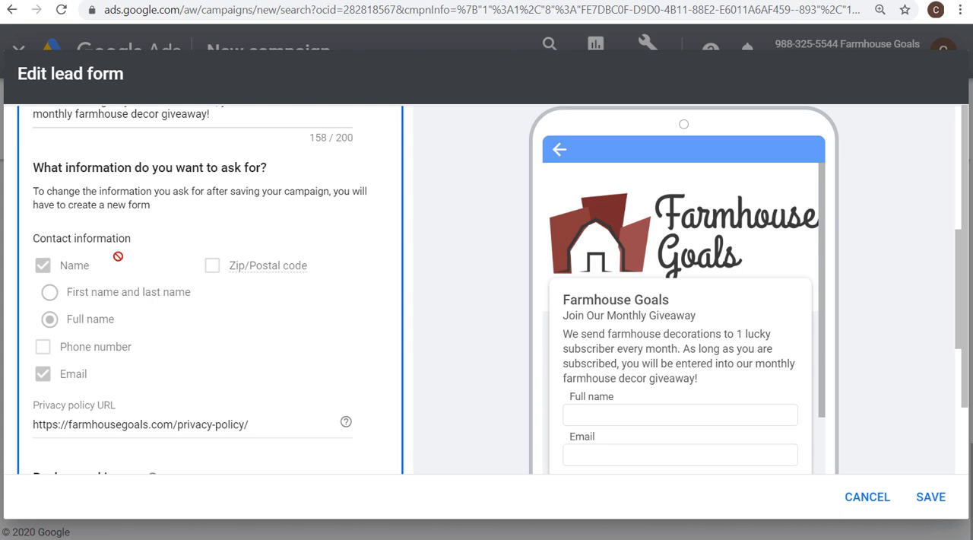
{"action": "scroll", "coordinate": [616, 297], "scroll_direction": "down", "scroll_amount": 2}
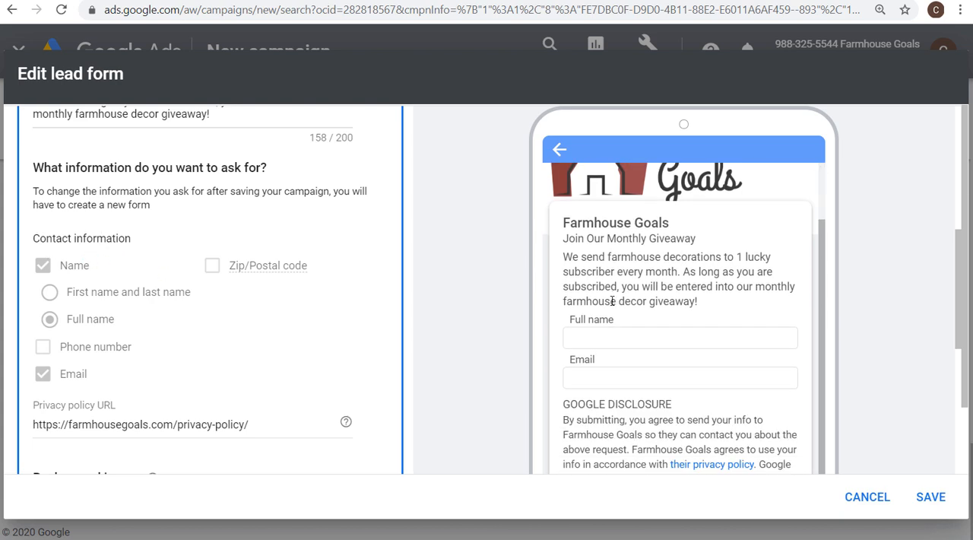
{"action": "scroll", "coordinate": [634, 370], "scroll_direction": "down", "scroll_amount": 2}
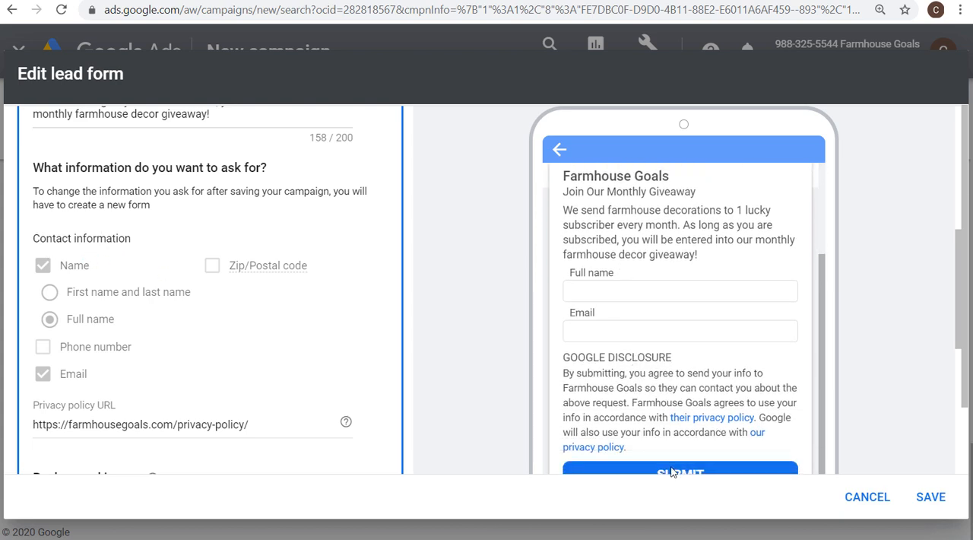
{"action": "scroll", "coordinate": [321, 371], "scroll_direction": "down", "scroll_amount": 1}
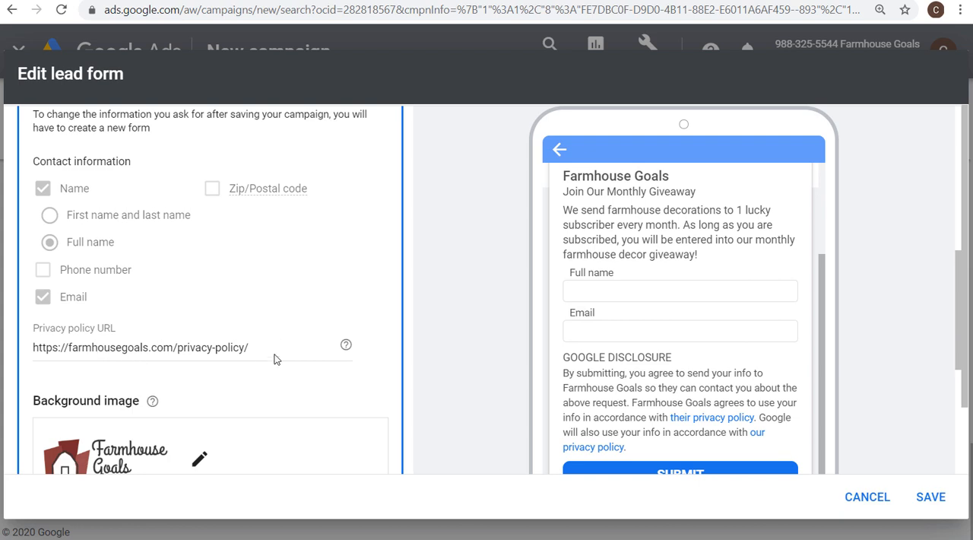
{"action": "scroll", "coordinate": [275, 359], "scroll_direction": "down", "scroll_amount": 2}
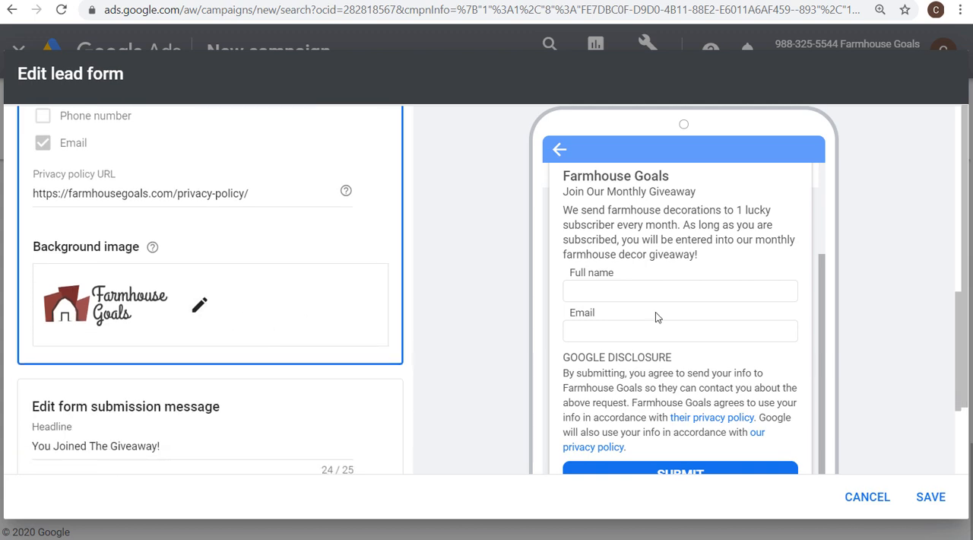
Replace the lead form's background image with the recently used giveaway chalkboard image
{"action": "scroll", "coordinate": [657, 316], "scroll_direction": "up", "scroll_amount": 2}
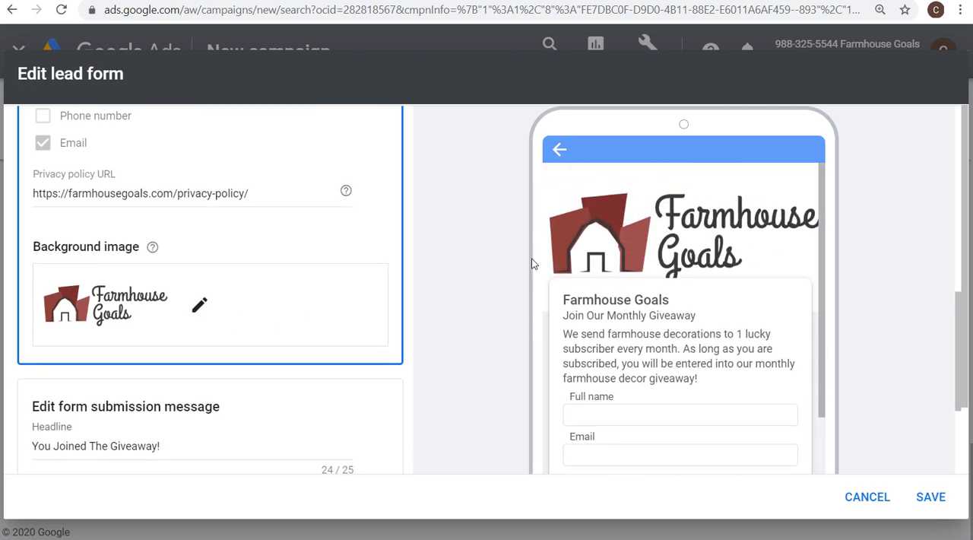
{"action": "left_click", "coordinate": [199, 304]}
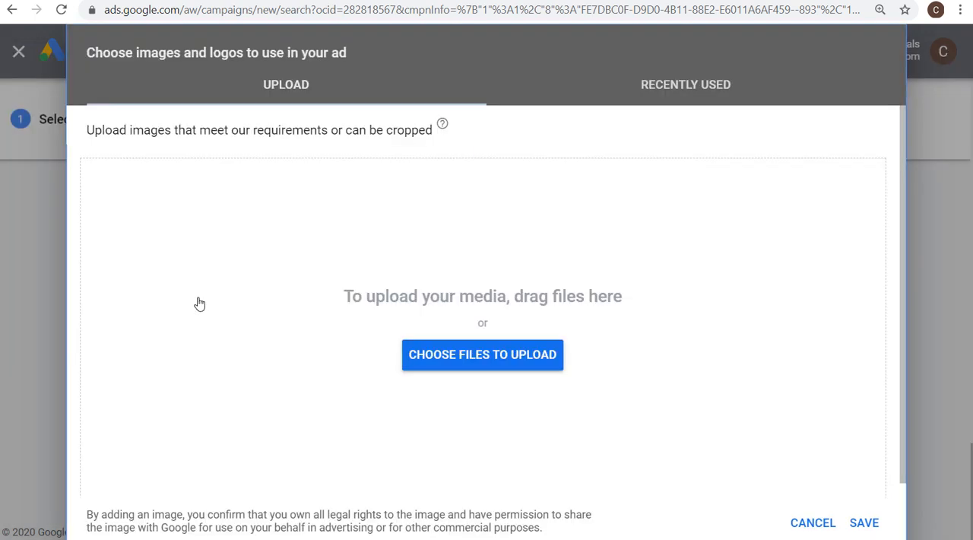
{"action": "left_click", "coordinate": [726, 84]}
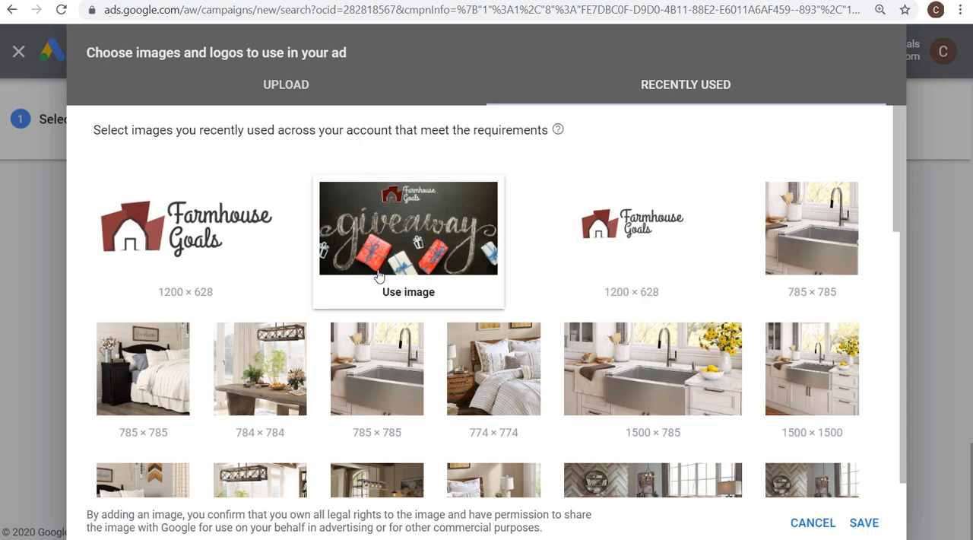
{"action": "left_click", "coordinate": [406, 287]}
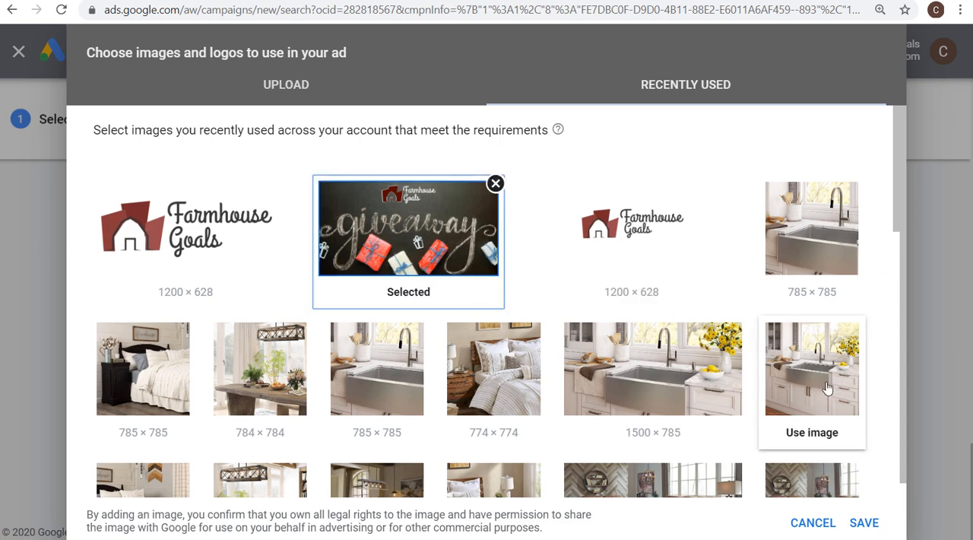
{"action": "left_click", "coordinate": [864, 525]}
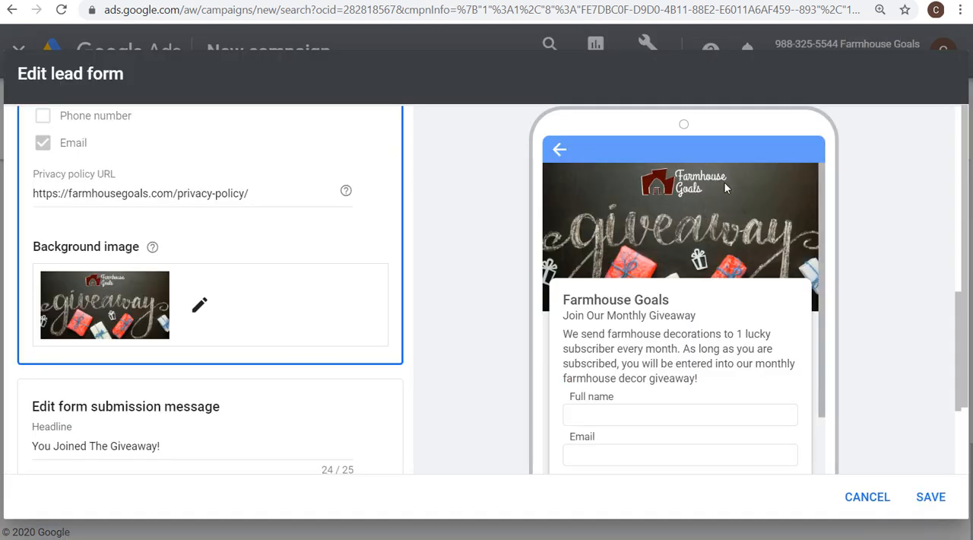
Try the smaller Farmhouse Goals logo as the lead form's background image and restore the giveaway chalkboard image
{"action": "left_click", "coordinate": [199, 305]}
{"action": "left_click", "coordinate": [639, 240]}
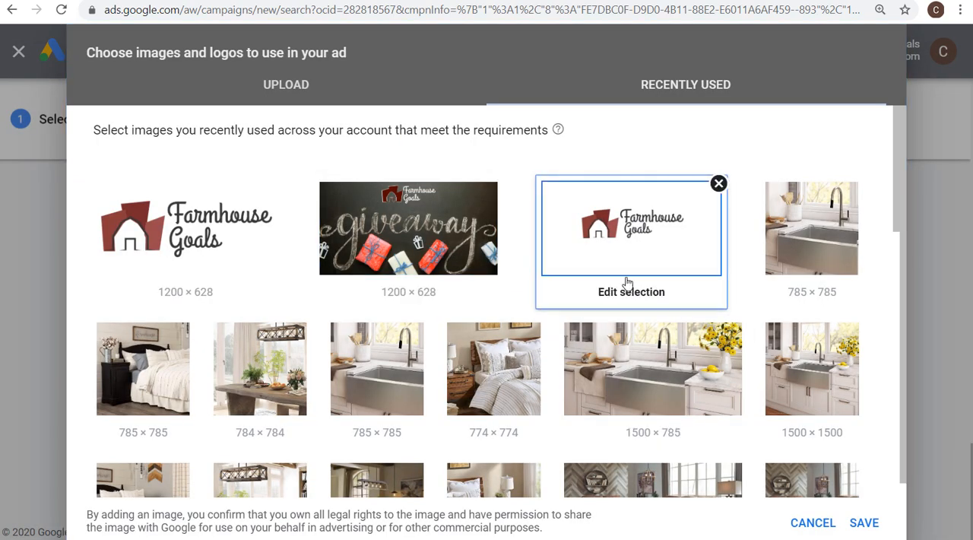
{"action": "left_click", "coordinate": [865, 522]}
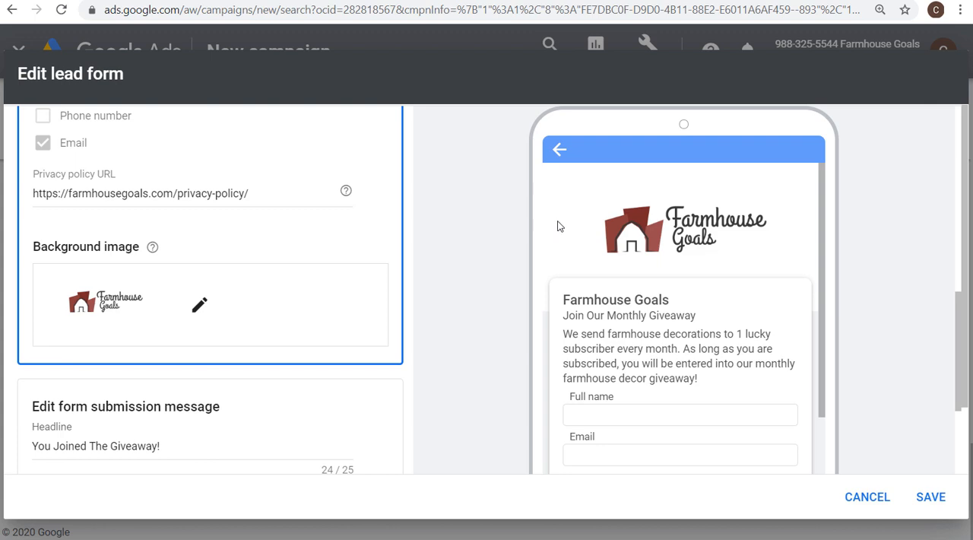
{"action": "left_click", "coordinate": [199, 304]}
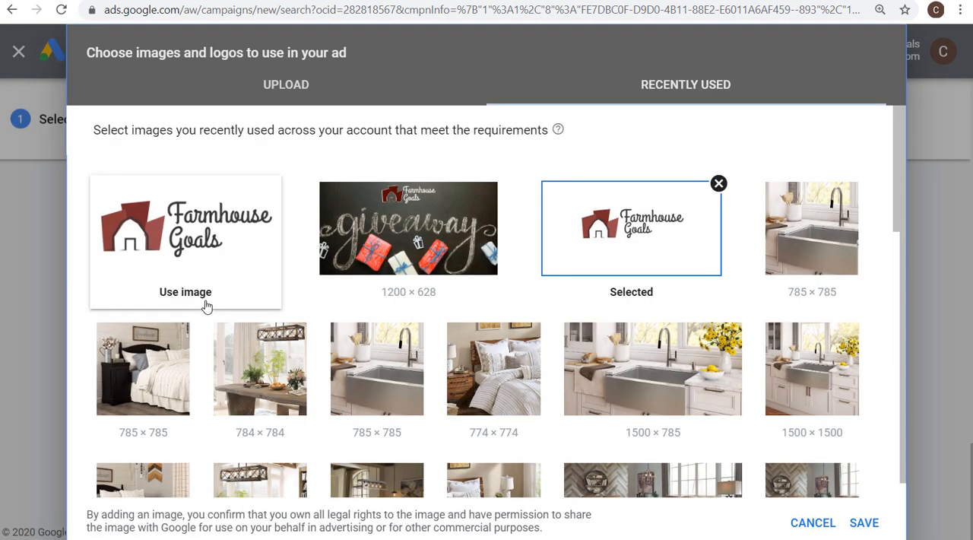
{"action": "left_click", "coordinate": [417, 229]}
{"action": "left_click", "coordinate": [865, 523]}
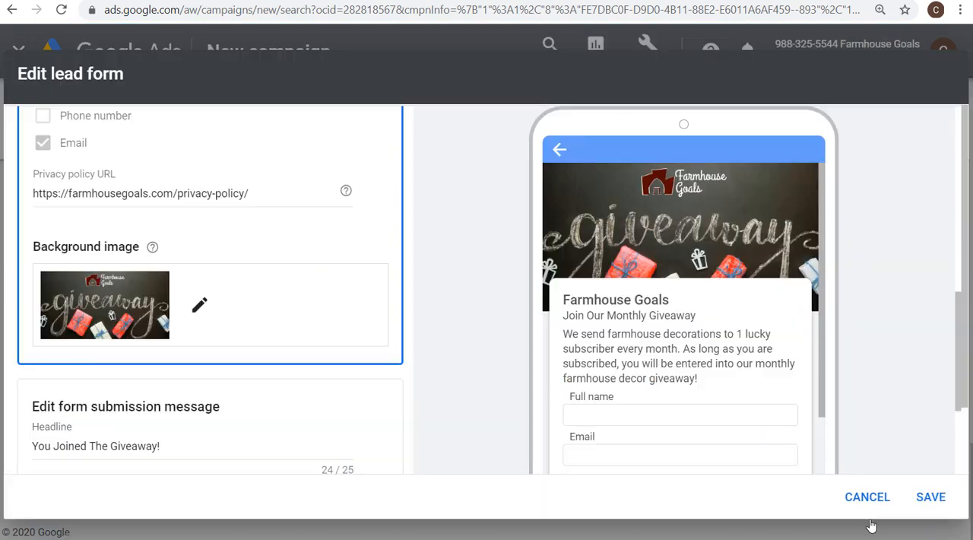
Review the form submission message's headline and description, comparing them with the phone preview
{"action": "scroll", "coordinate": [267, 331], "scroll_direction": "down", "scroll_amount": 2}
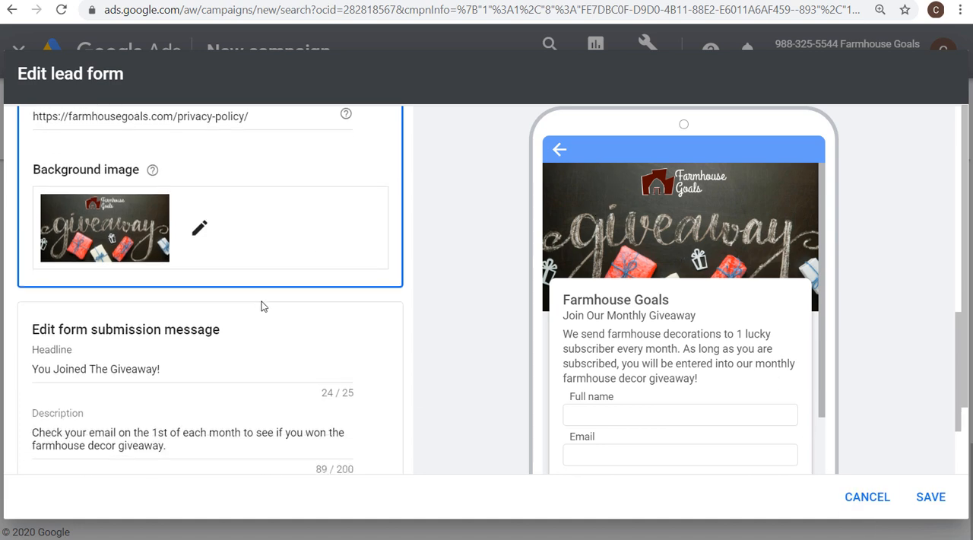
{"action": "scroll", "coordinate": [125, 259], "scroll_direction": "down", "scroll_amount": 1}
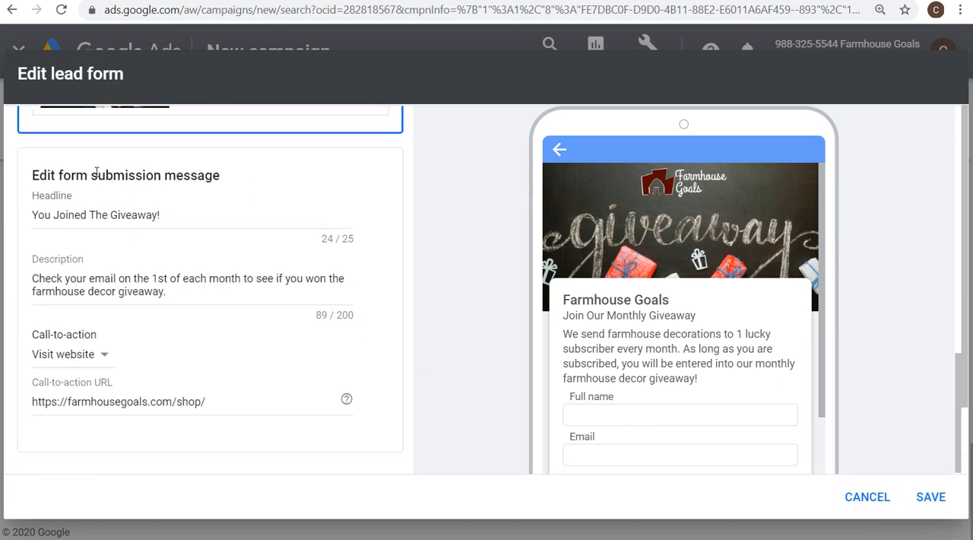
{"action": "left_click", "coordinate": [219, 212]}
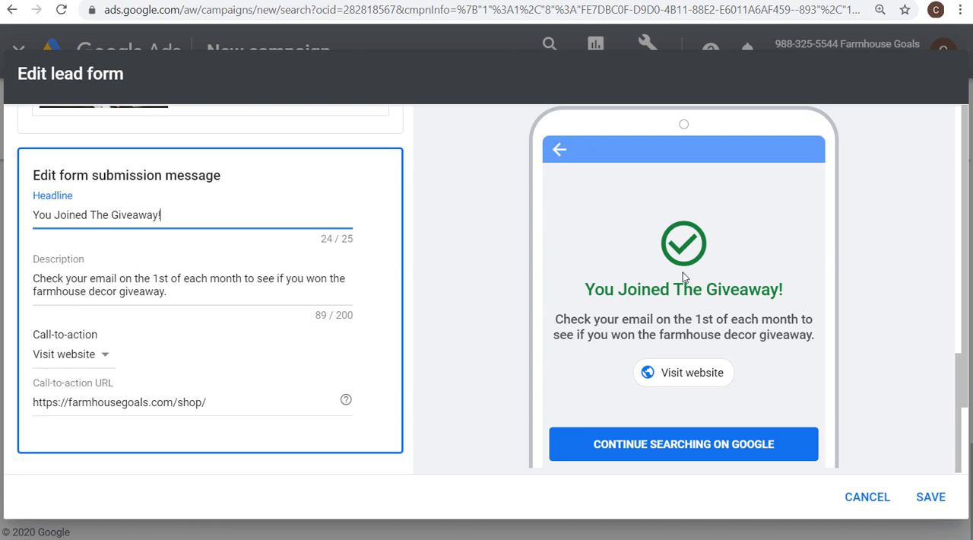
{"action": "left_click_drag", "start_coordinate": [595, 290], "coordinate": [769, 313]}
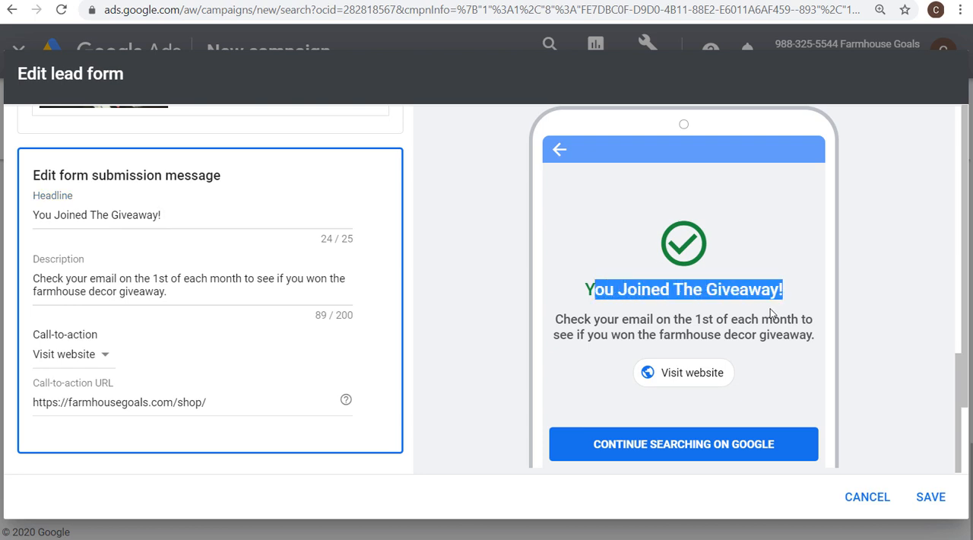
{"action": "left_click_drag", "start_coordinate": [630, 317], "coordinate": [775, 321]}
{"action": "left_click", "coordinate": [775, 321]}
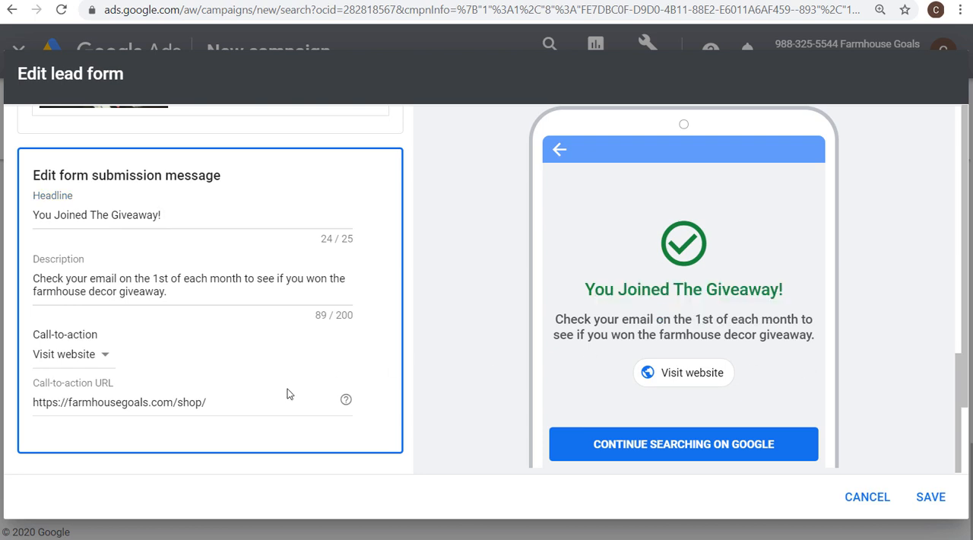
Review the submission message's call-to-action options, keeping Visit website, and check the call-to-action URL
{"action": "left_click", "coordinate": [80, 357]}
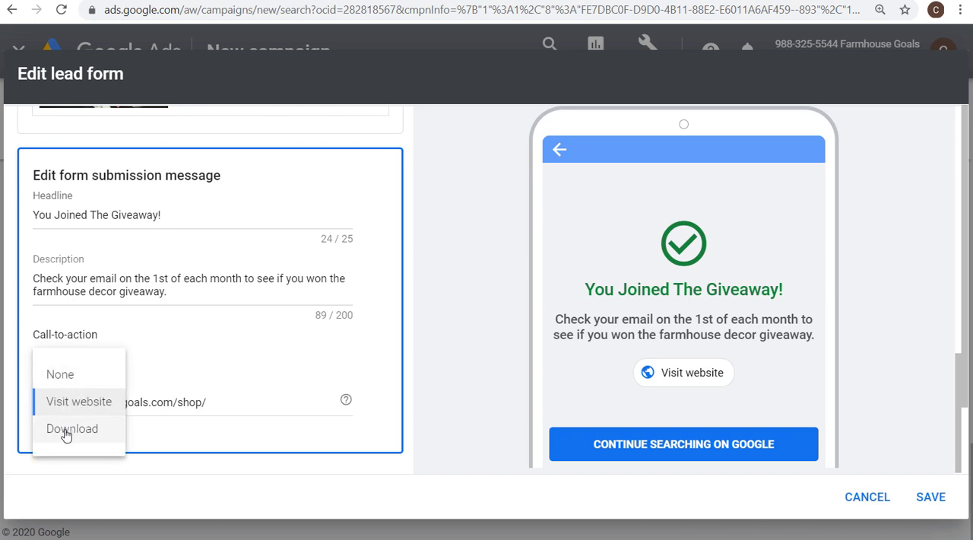
{"action": "left_click", "coordinate": [49, 402]}
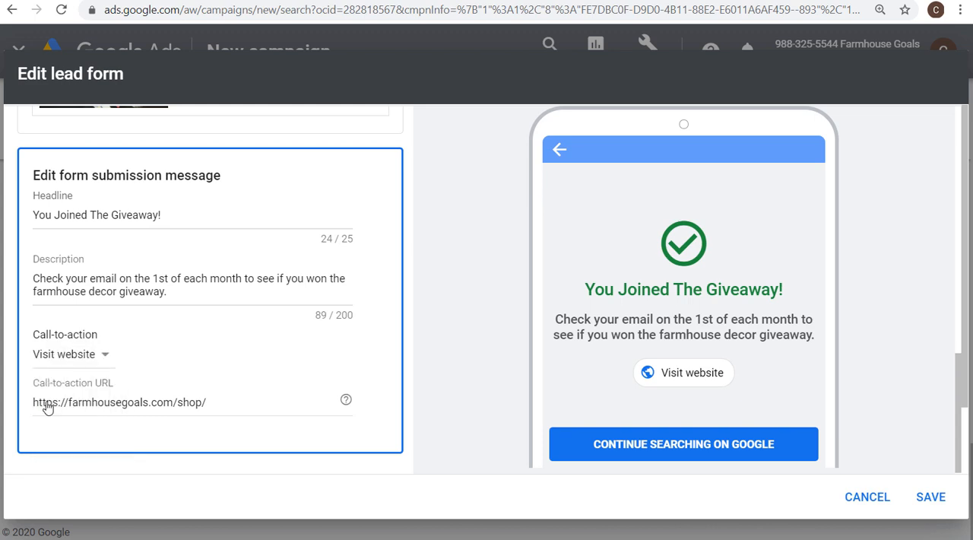
{"action": "left_click_drag", "start_coordinate": [43, 401], "coordinate": [239, 400]}
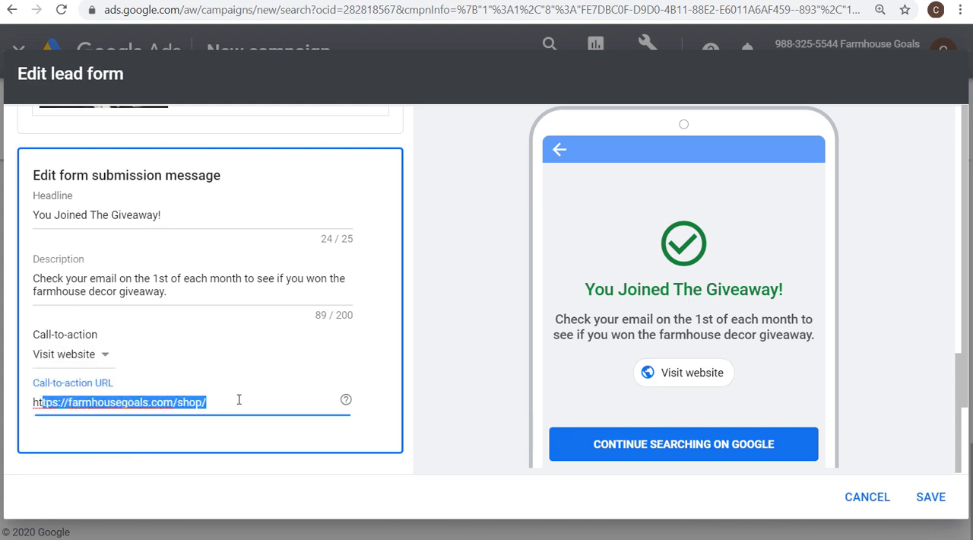
{"action": "left_click", "coordinate": [436, 352]}
Expand the lead delivery option and review the details on downloading collected leads and managing them with a webhook
{"action": "scroll", "coordinate": [439, 348], "scroll_direction": "down", "scroll_amount": 2}
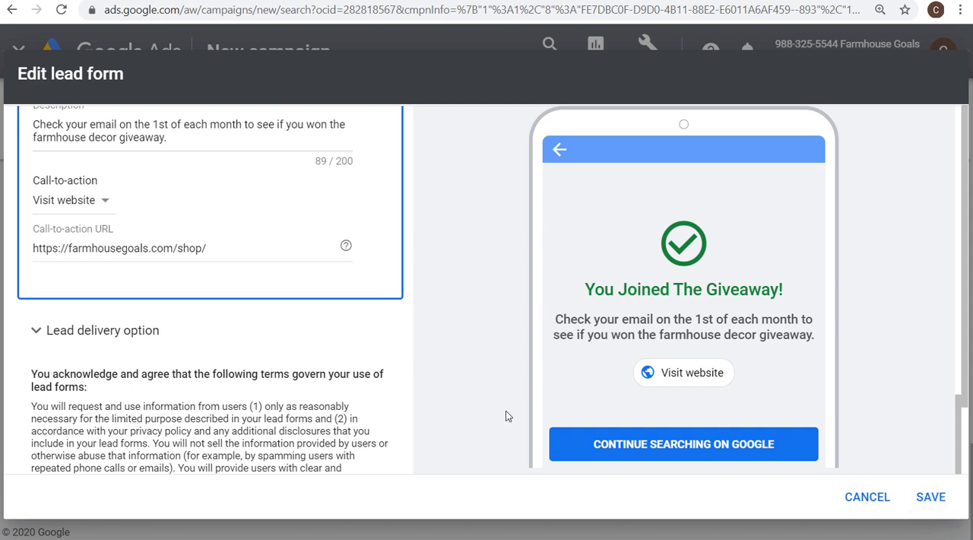
{"action": "left_click", "coordinate": [76, 332]}
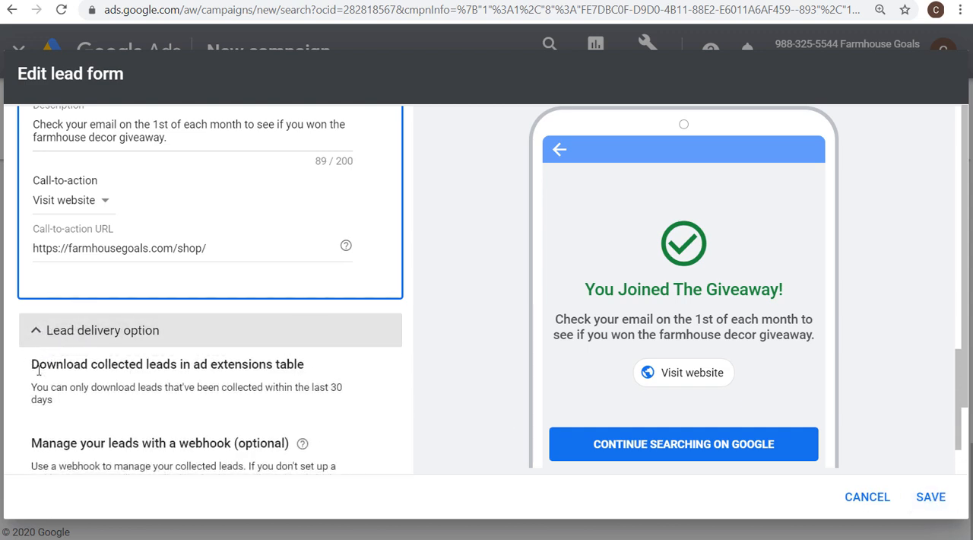
{"action": "left_click_drag", "start_coordinate": [31, 365], "coordinate": [289, 388]}
{"action": "left_click", "coordinate": [282, 386]}
{"action": "left_click_drag", "start_coordinate": [130, 389], "coordinate": [292, 390]}
{"action": "left_click", "coordinate": [292, 389]}
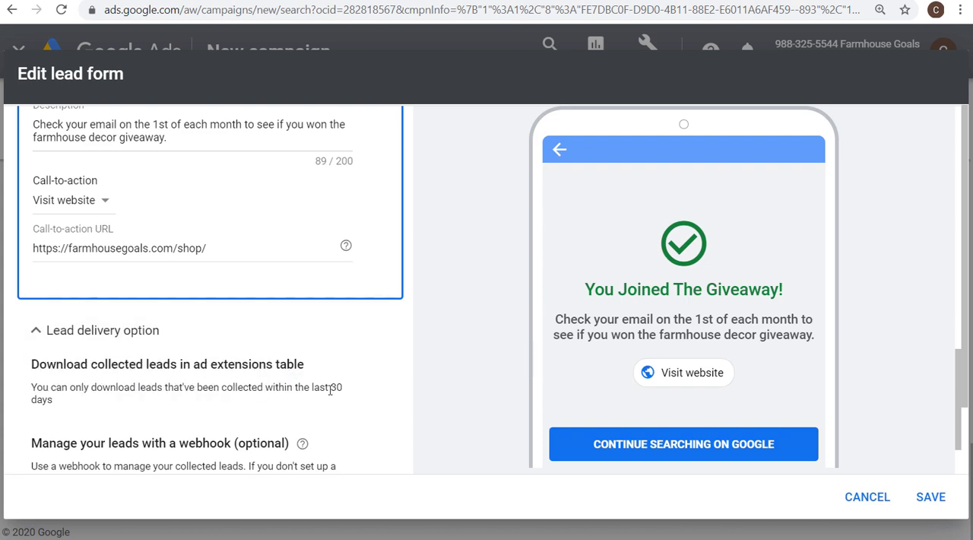
{"action": "scroll", "coordinate": [407, 369], "scroll_direction": "down", "scroll_amount": 2}
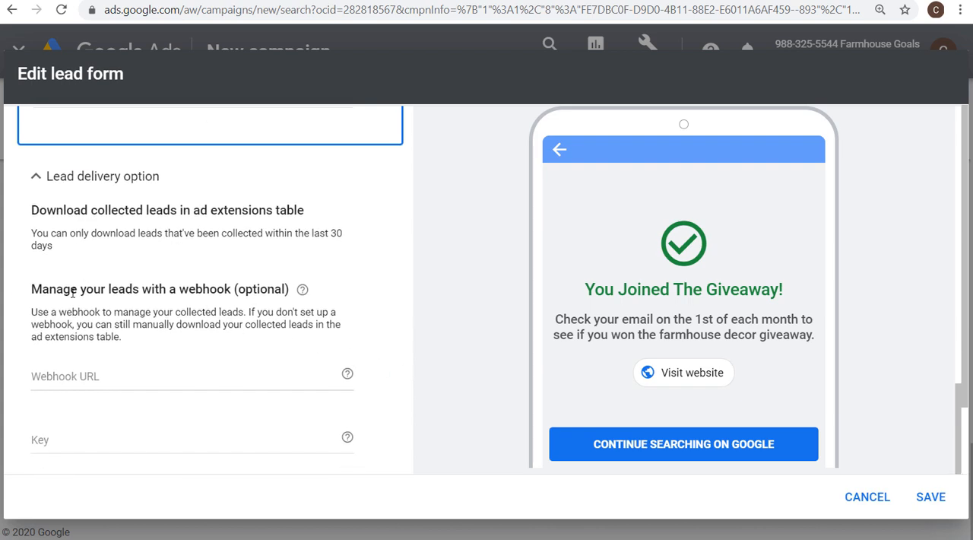
{"action": "left_click_drag", "start_coordinate": [73, 292], "coordinate": [191, 295]}
{"action": "left_click", "coordinate": [211, 294]}
{"action": "scroll", "coordinate": [195, 338], "scroll_direction": "down", "scroll_amount": 1}
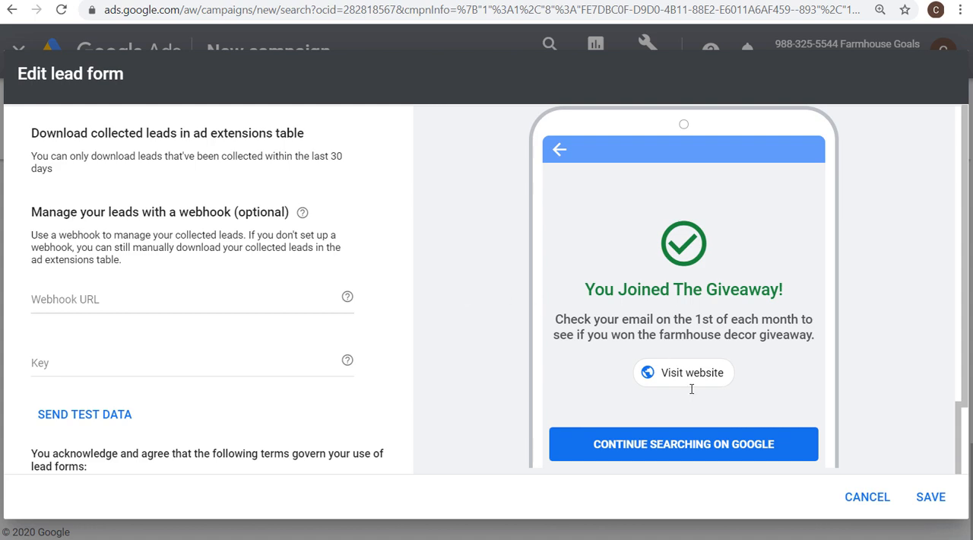
Save the lead form edits and keep a single Join Our Monthly Giveaway form selected for the campaign
{"action": "left_click", "coordinate": [943, 503]}
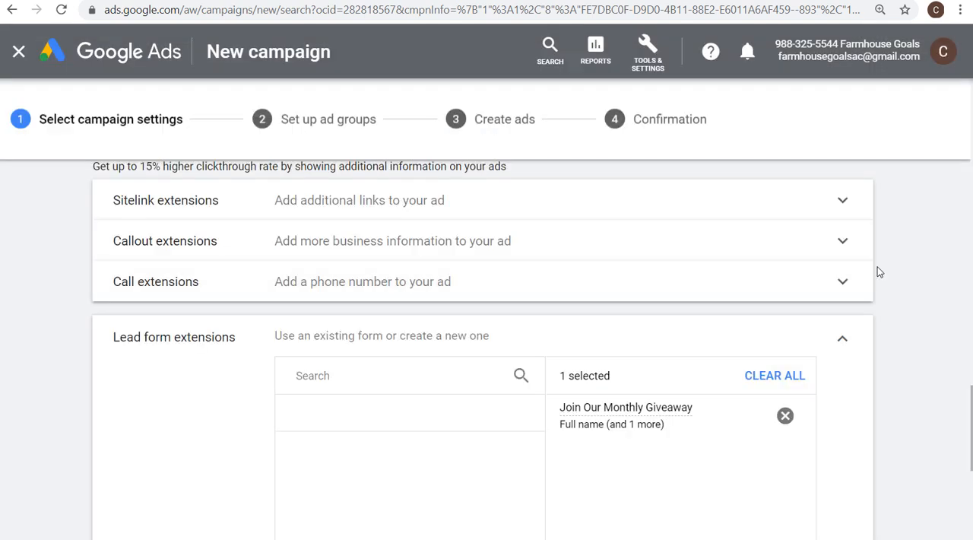
{"action": "left_click", "coordinate": [306, 453]}
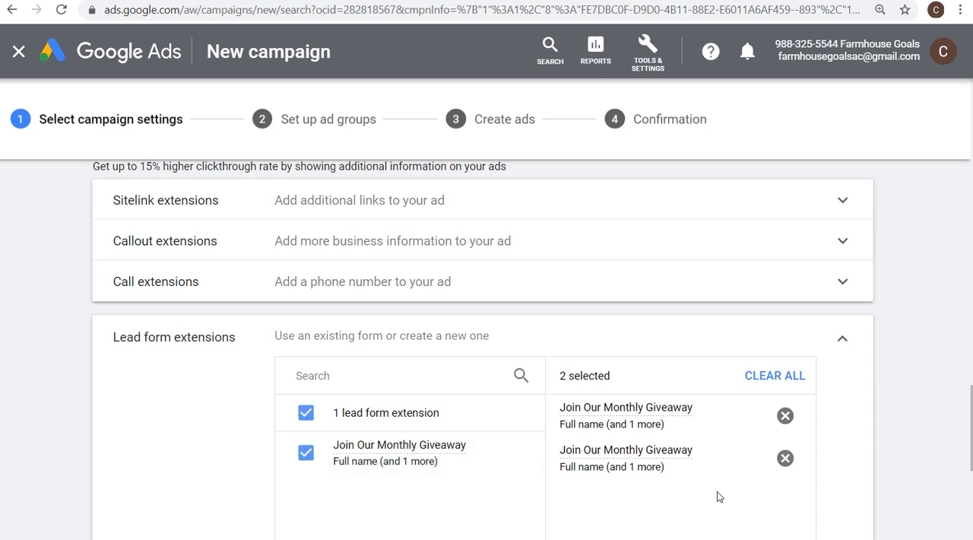
{"action": "left_click", "coordinate": [786, 457]}
{"action": "scroll", "coordinate": [584, 416], "scroll_direction": "down", "scroll_amount": 2}
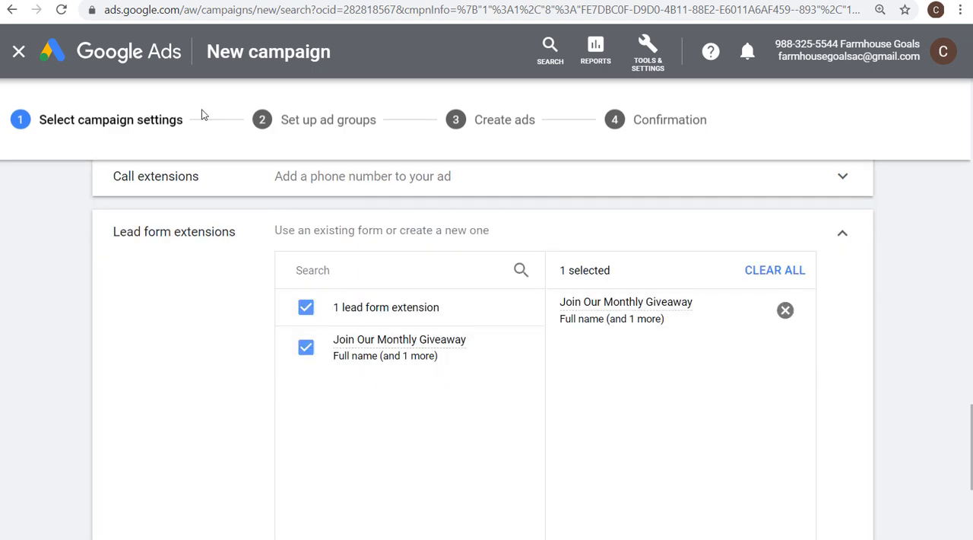
Exit the new campaign setup and show the Leads-Search-23 campaign's extensions filtered by Lead form extension
{"action": "left_click", "coordinate": [19, 51]}
{"action": "left_click", "coordinate": [716, 317]}
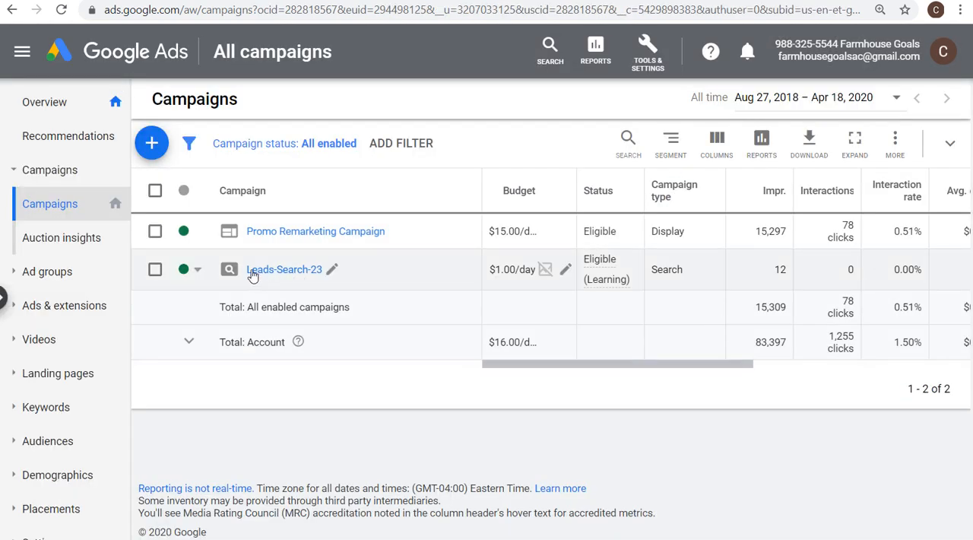
{"action": "left_click", "coordinate": [282, 273]}
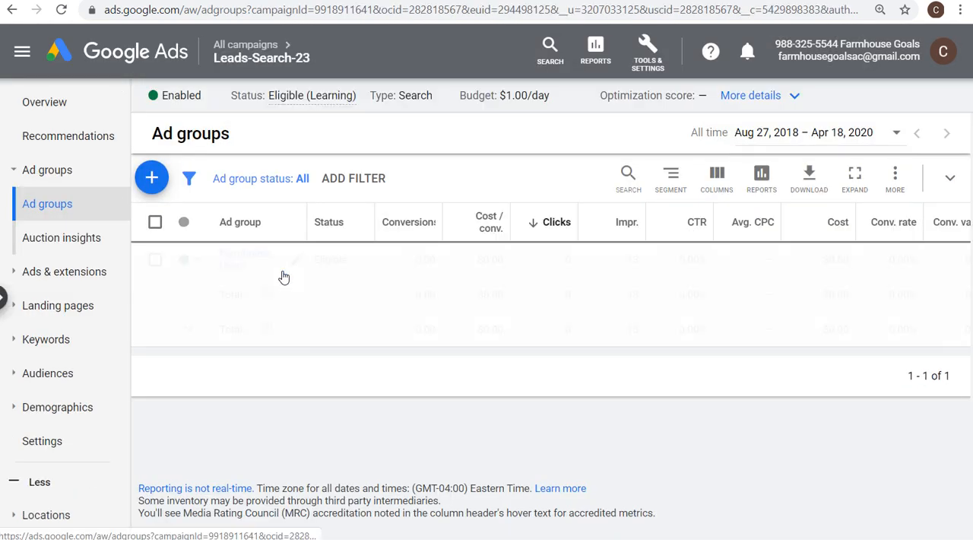
{"action": "left_click", "coordinate": [114, 274]}
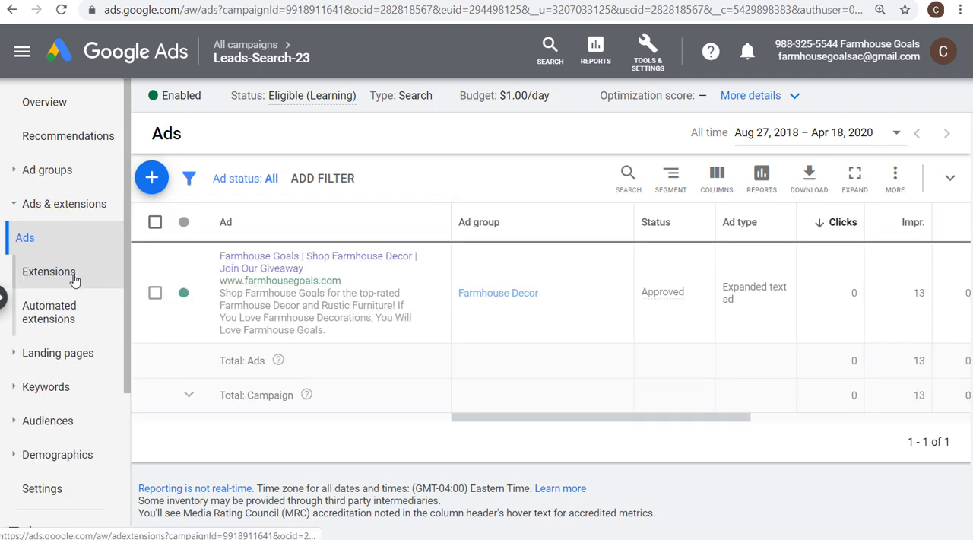
{"action": "left_click", "coordinate": [56, 280]}
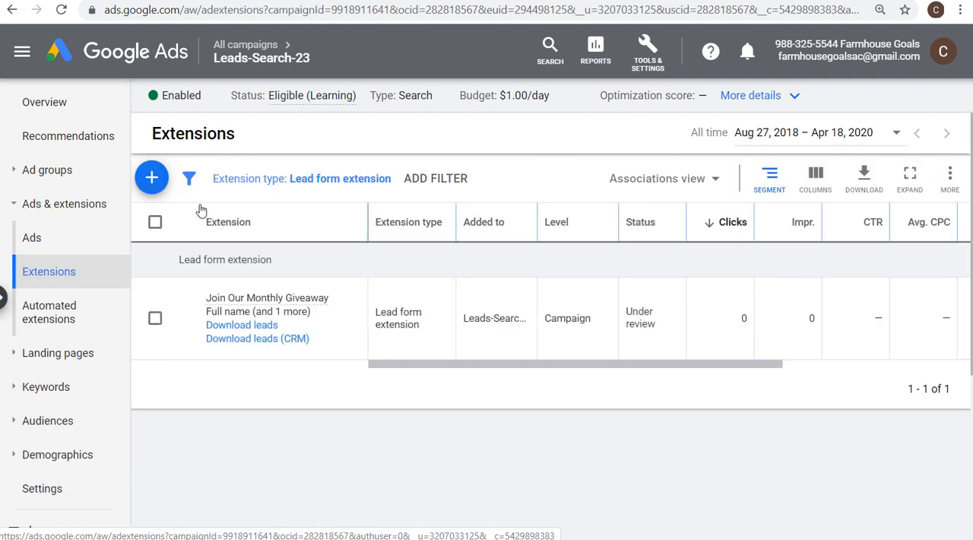
{"action": "left_click", "coordinate": [232, 181]}
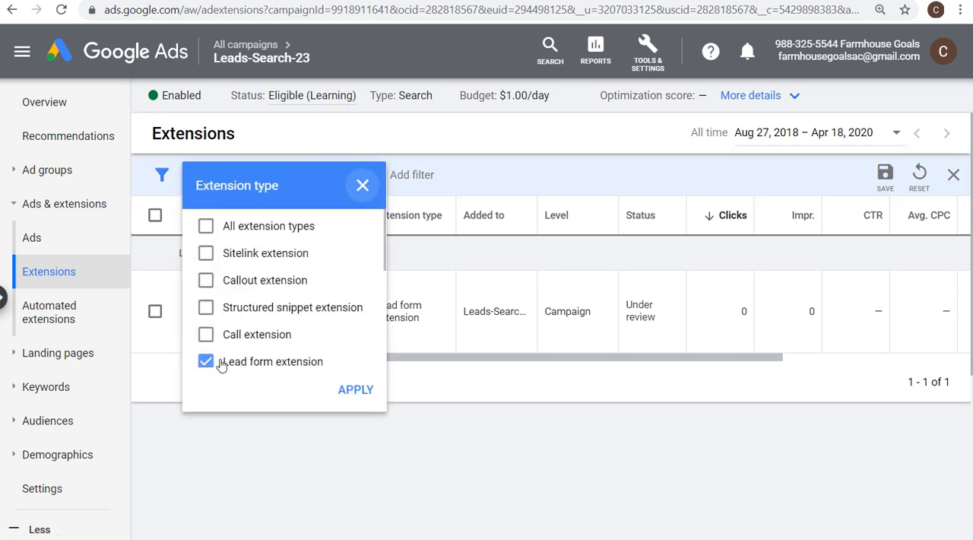
{"action": "left_click", "coordinate": [355, 389]}
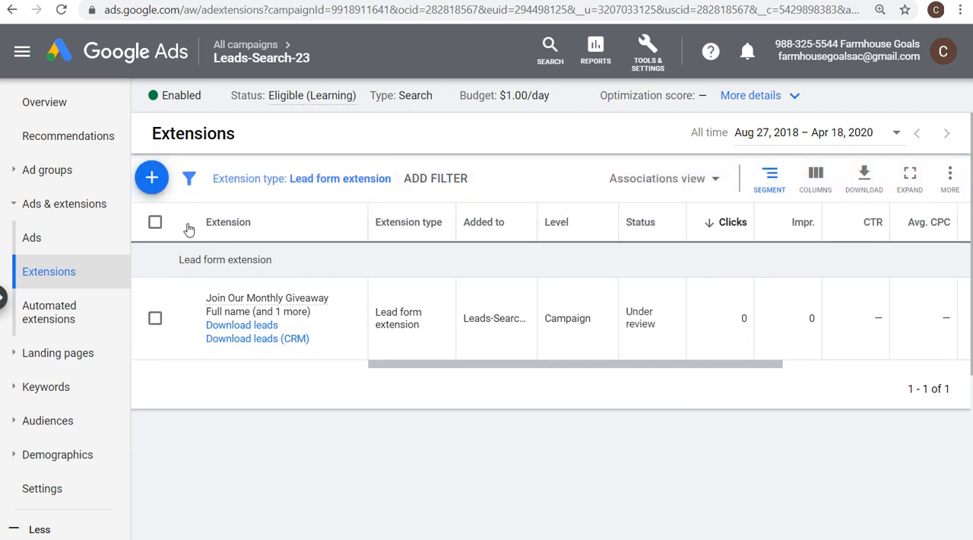
Open a new lead form extension for Leads-Search-23, look through its settings and cancel it
{"action": "left_click", "coordinate": [155, 181]}
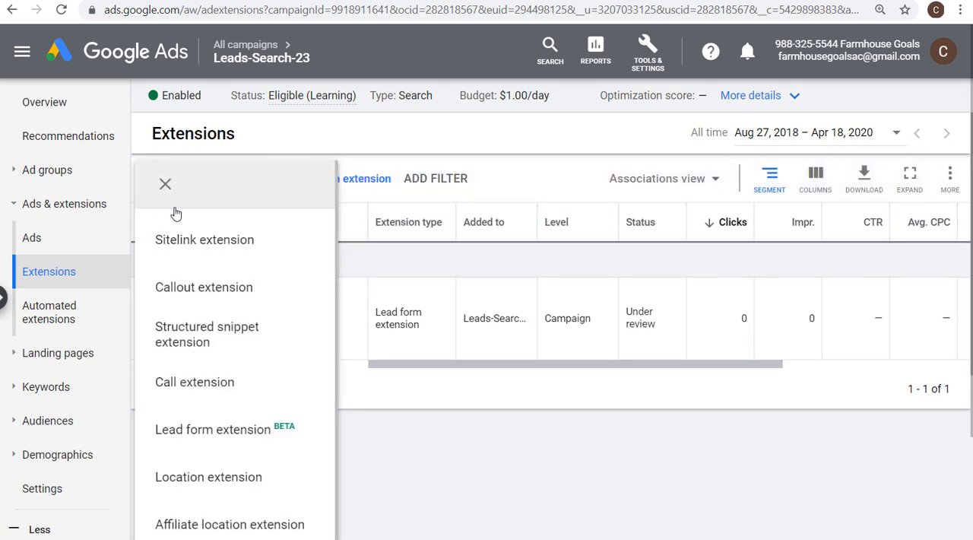
{"action": "left_click", "coordinate": [192, 409]}
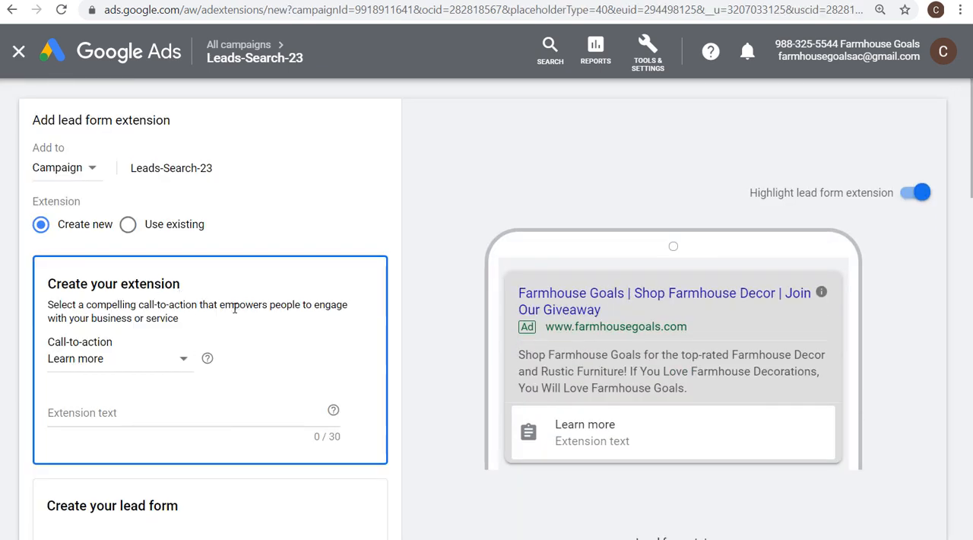
{"action": "scroll", "coordinate": [242, 304], "scroll_direction": "down", "scroll_amount": 10}
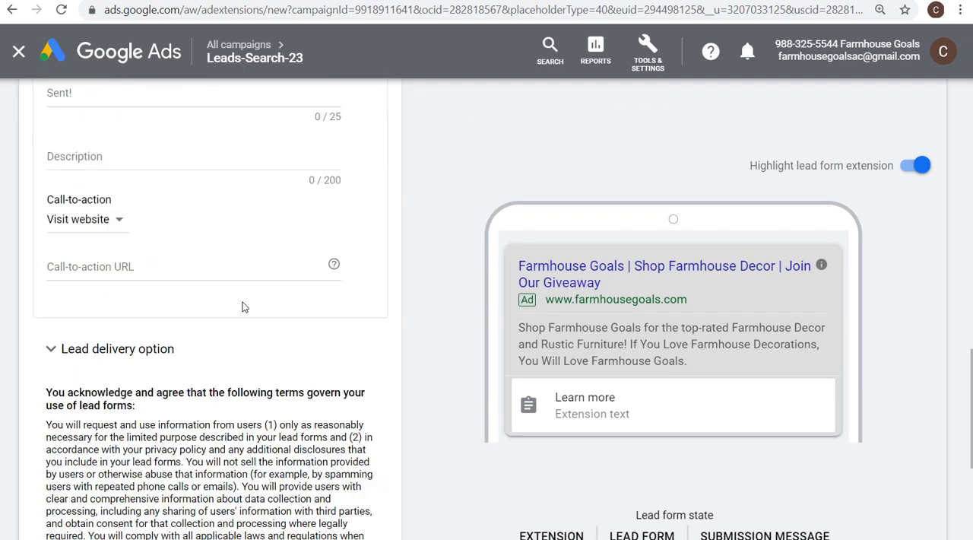
{"action": "scroll", "coordinate": [242, 306], "scroll_direction": "down", "scroll_amount": 5}
{"action": "left_click", "coordinate": [118, 473]}
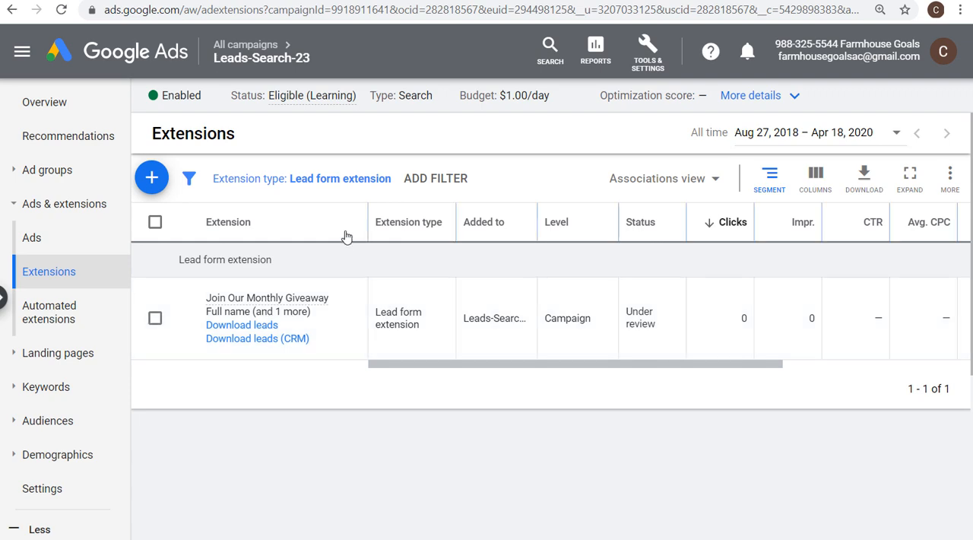
Examine the extension type options available in the extensions filter and close them without changing the selection
{"action": "left_click", "coordinate": [272, 181]}
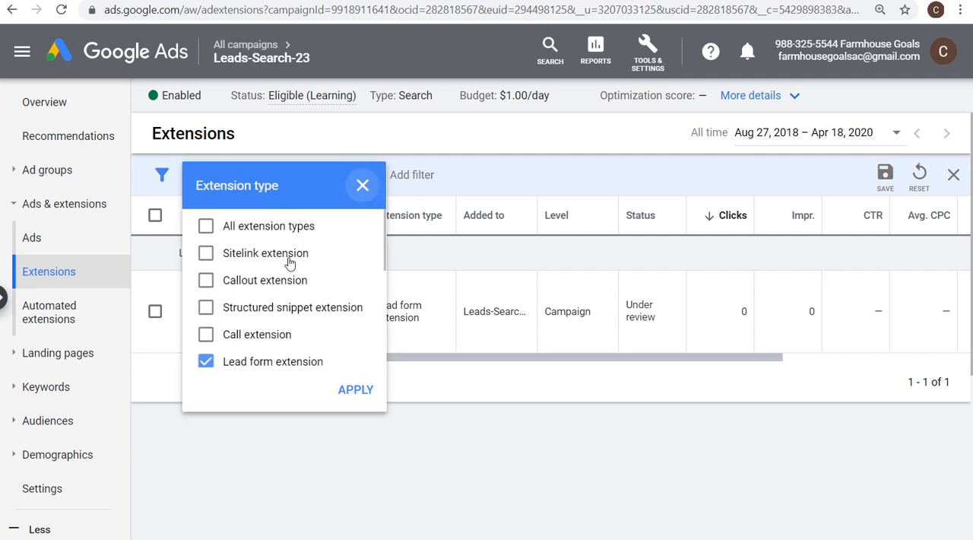
{"action": "left_click", "coordinate": [565, 388]}
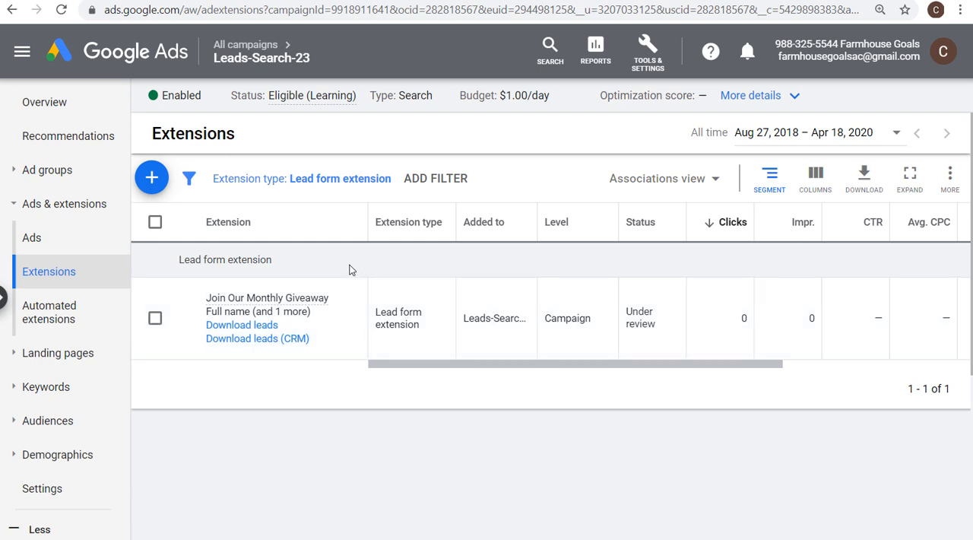
{"action": "left_click", "coordinate": [243, 179]}
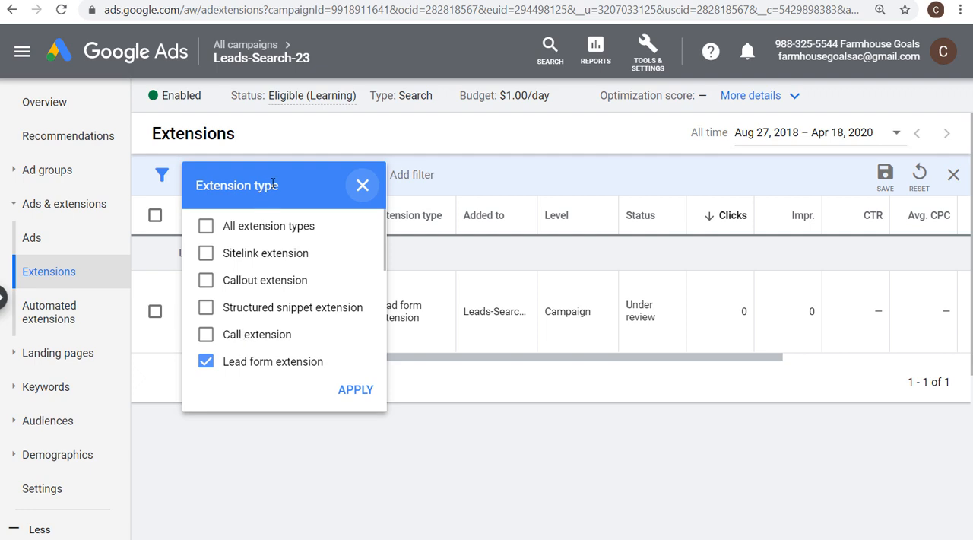
{"action": "left_click", "coordinate": [362, 186]}
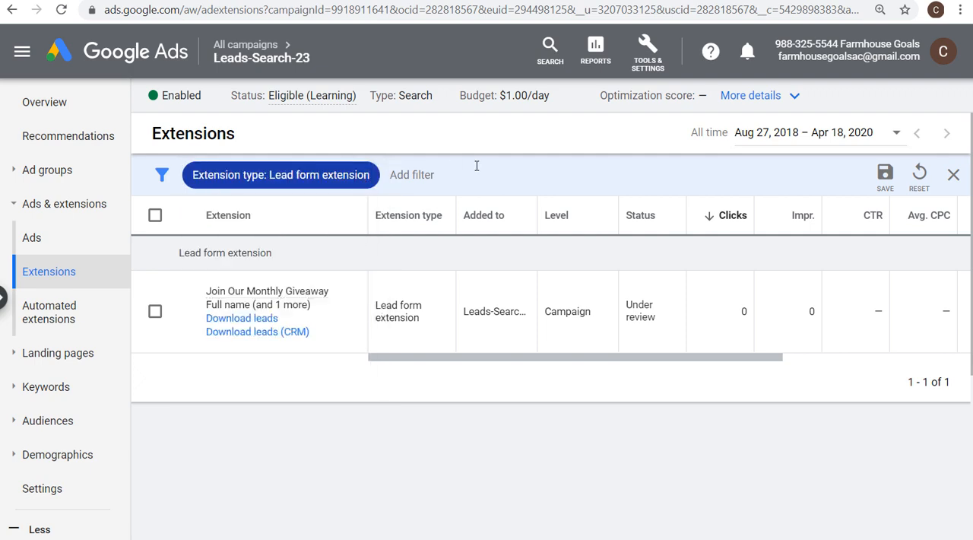